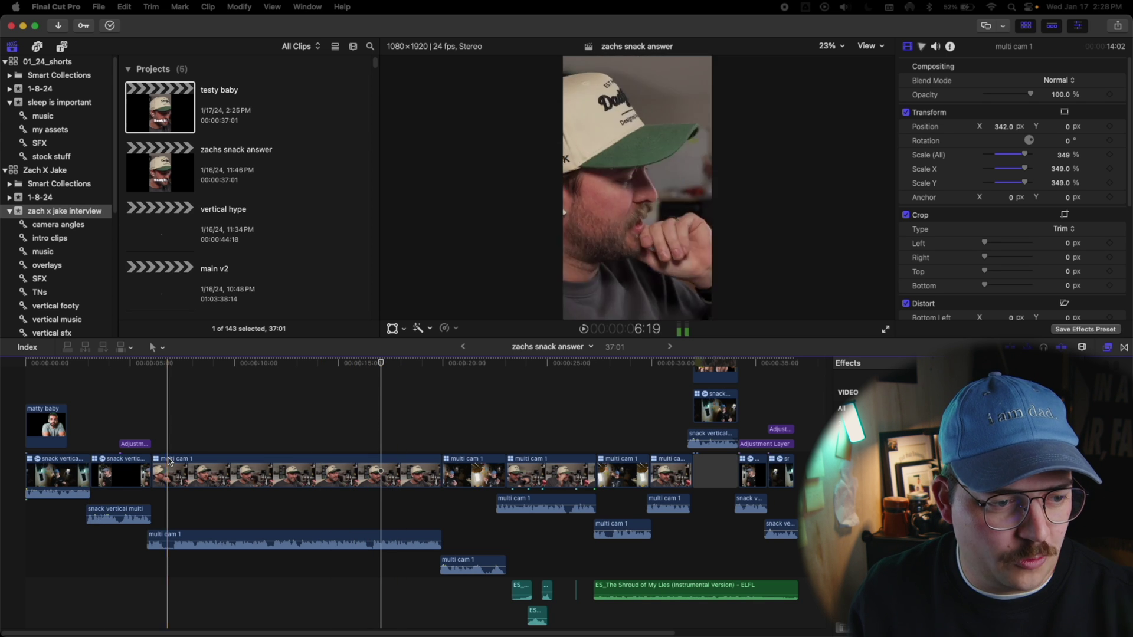
Look over the clips and audio across the whole zachs snack answer timeline.
{"action": "scroll", "coordinate": [438, 445], "scroll_direction": "right", "scroll_amount": 3}
{"action": "key", "text": "super+equal"}
{"action": "scroll", "coordinate": [485, 438], "scroll_direction": "down", "scroll_amount": 2}
{"action": "scroll", "coordinate": [481, 470], "scroll_direction": "left", "scroll_amount": 5}
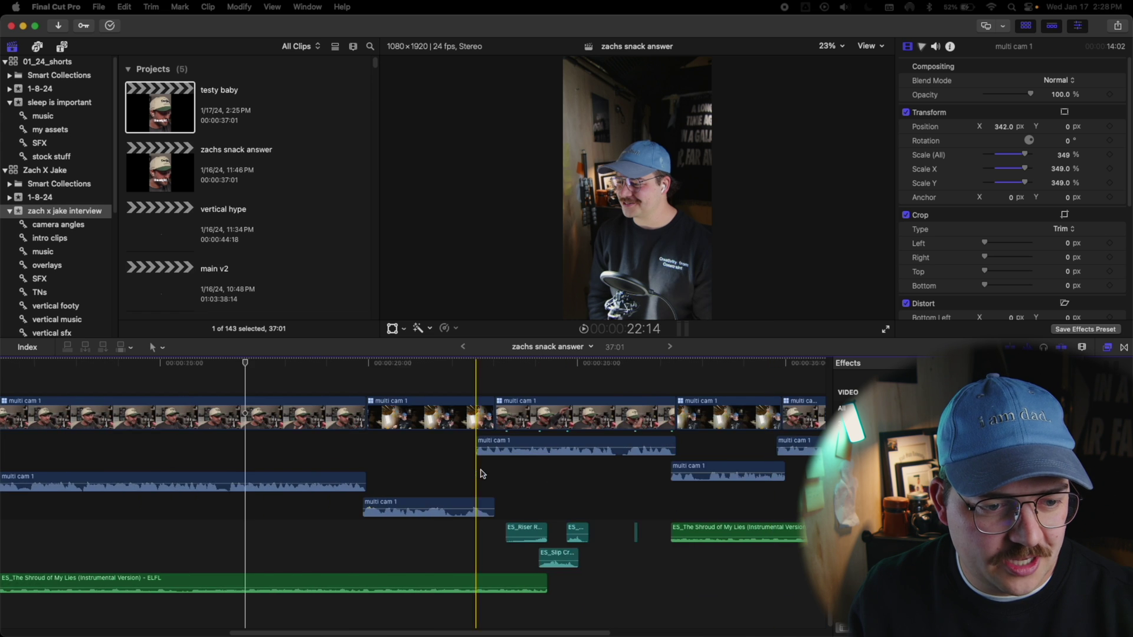
{"action": "scroll", "coordinate": [301, 469], "scroll_direction": "down", "scroll_amount": 5}
{"action": "scroll", "coordinate": [303, 481], "scroll_direction": "up", "scroll_amount": 3}
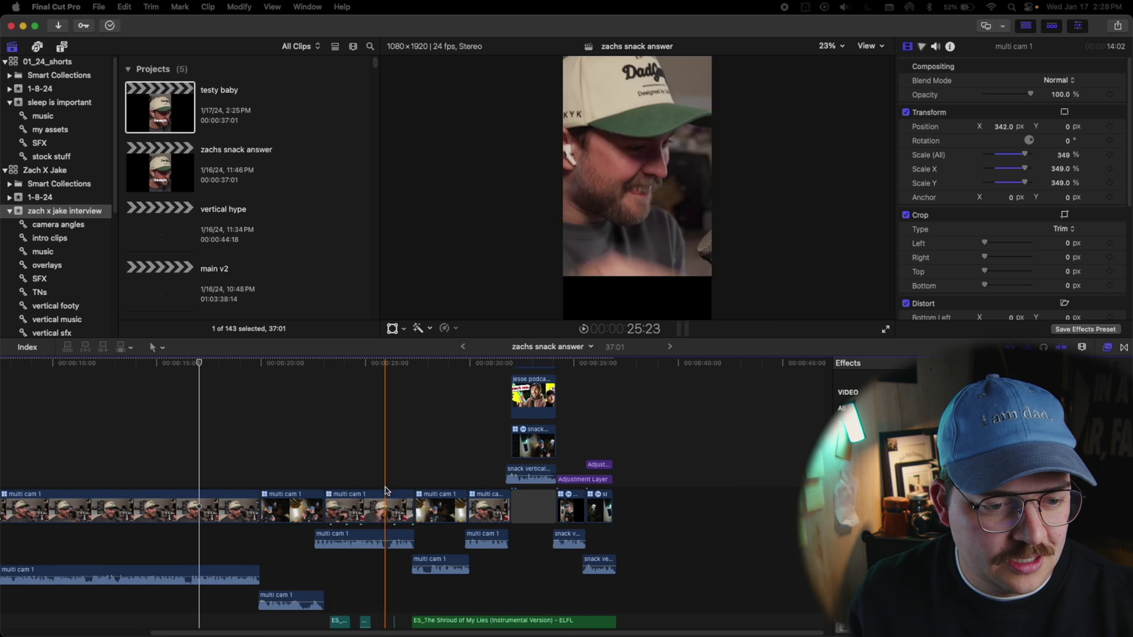
{"action": "scroll", "coordinate": [460, 481], "scroll_direction": "left", "scroll_amount": 5}
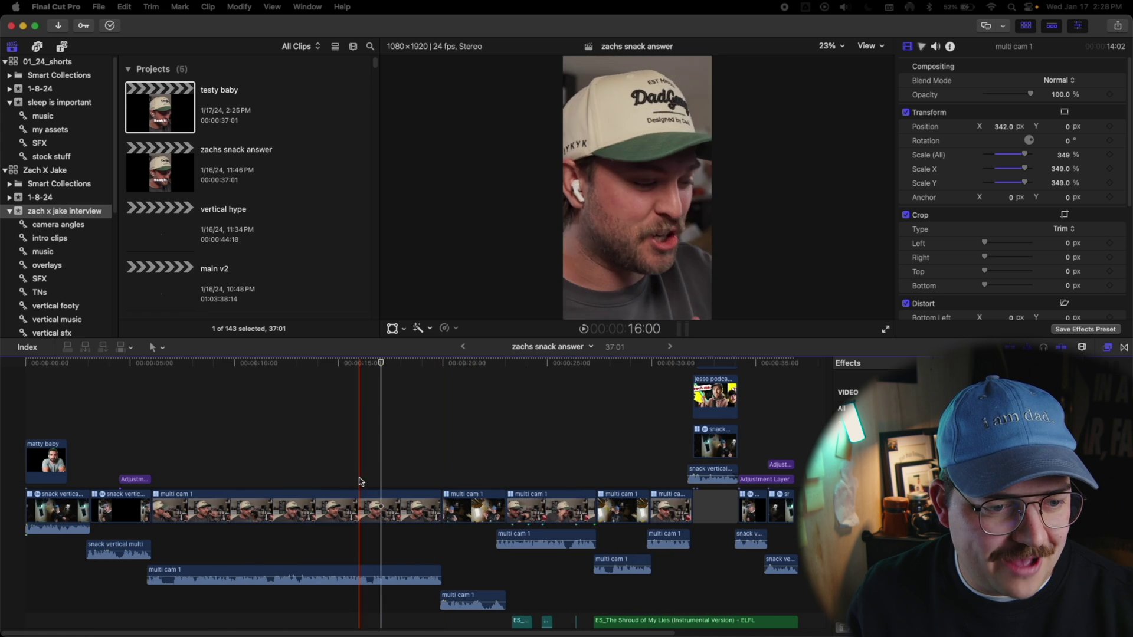
{"action": "left_click", "coordinate": [372, 407]}
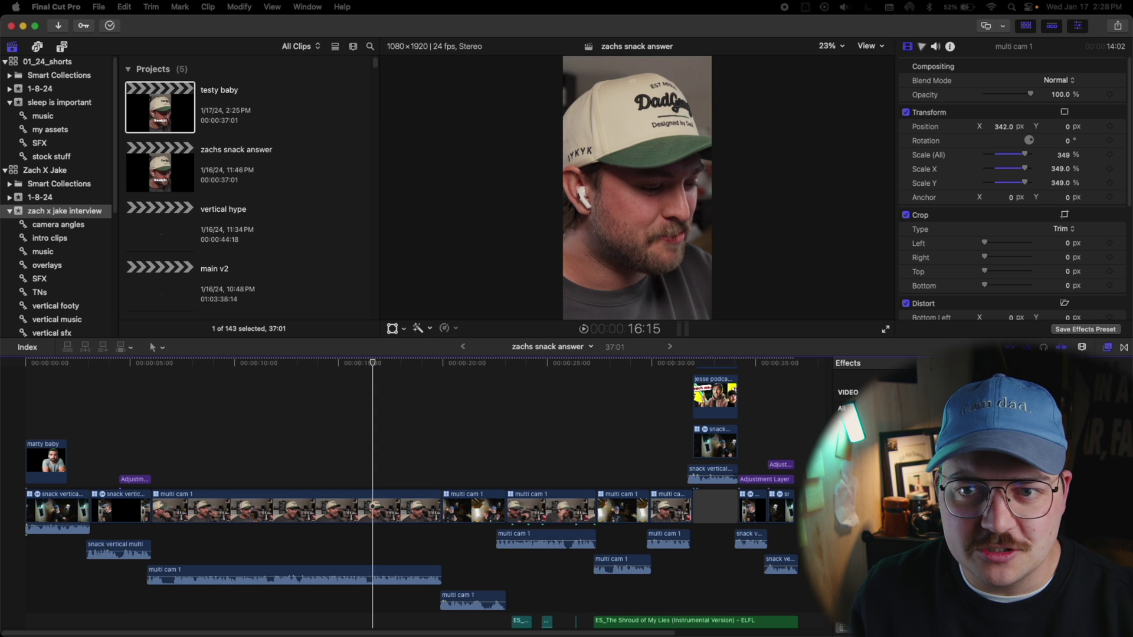
Export the project with the default file export, naming the file testy baby.
{"action": "left_click", "coordinate": [1117, 30]}
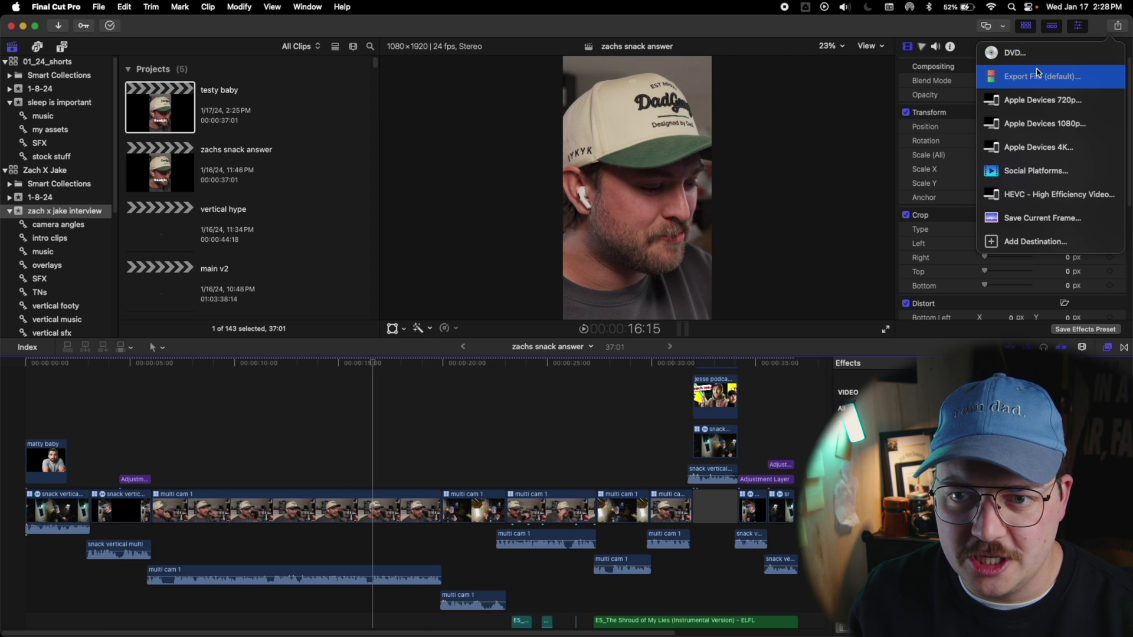
{"action": "left_click", "coordinate": [1037, 74]}
{"action": "left_click", "coordinate": [773, 390]}
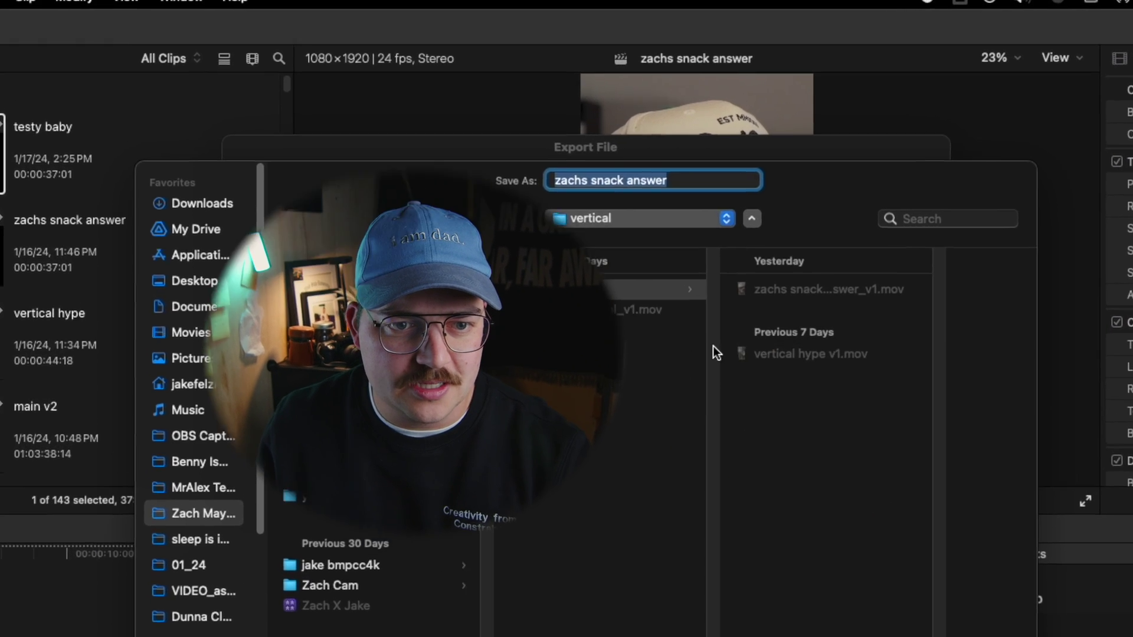
{"action": "type", "text": "test"}
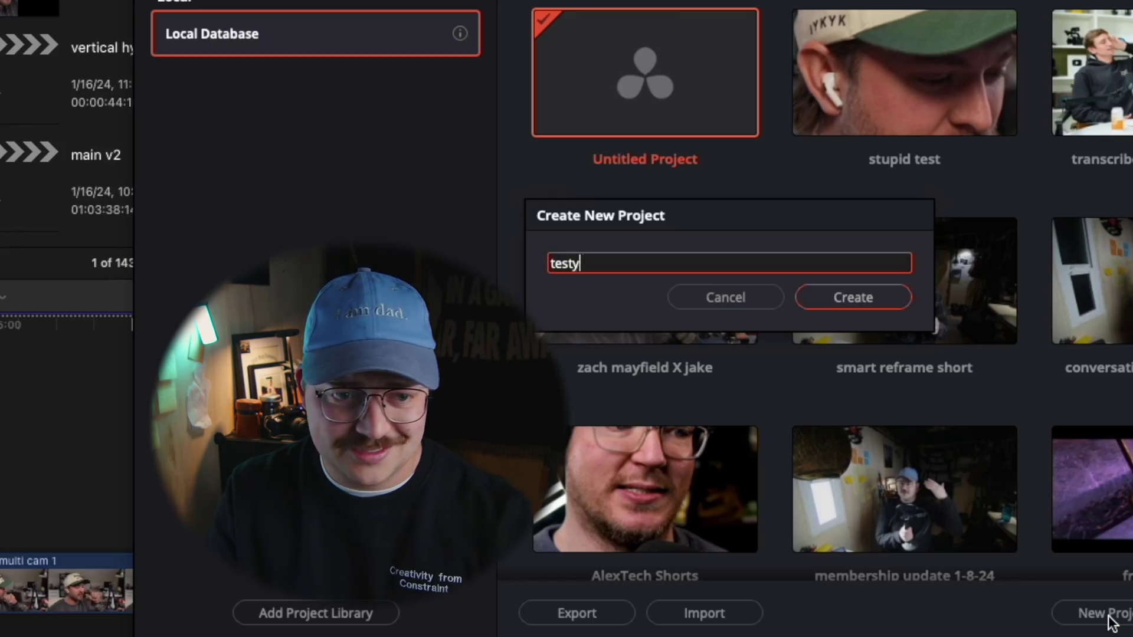
Switch to DaVinci Resolve and create a new project named testy baby stupid.
{"action": "type", "text": "baby stupid"}
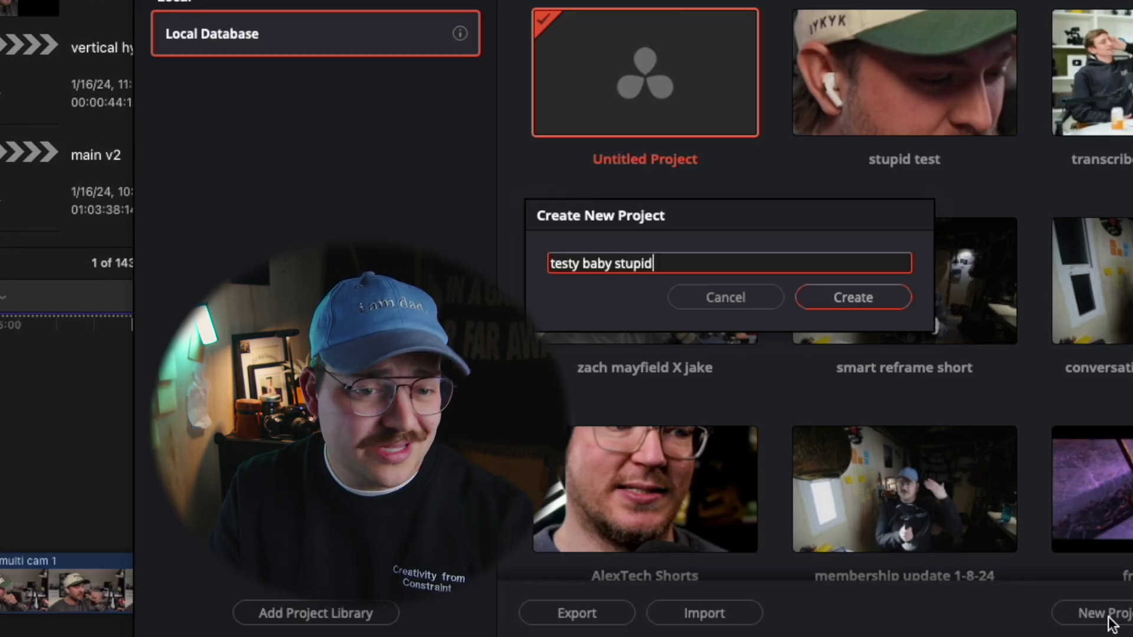
{"action": "key", "text": "Return"}
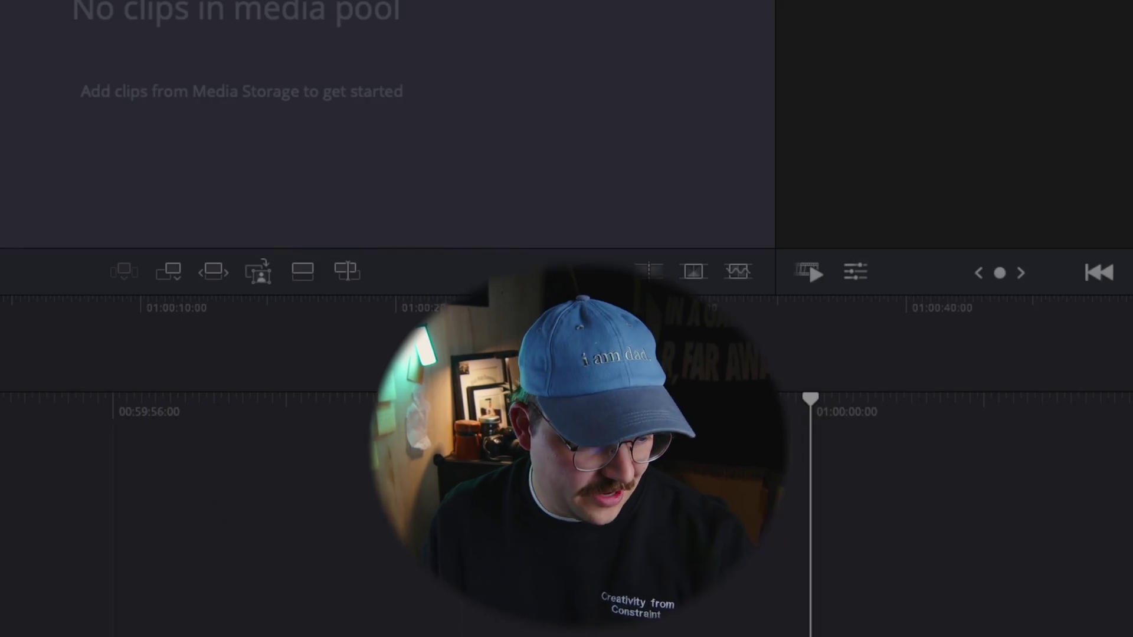
Place testy baby.mov on a new timeline and enlarge its tracks on the Edit page.
{"action": "left_click_drag", "start_coordinate": [810, 629], "coordinate": [774, 484]}
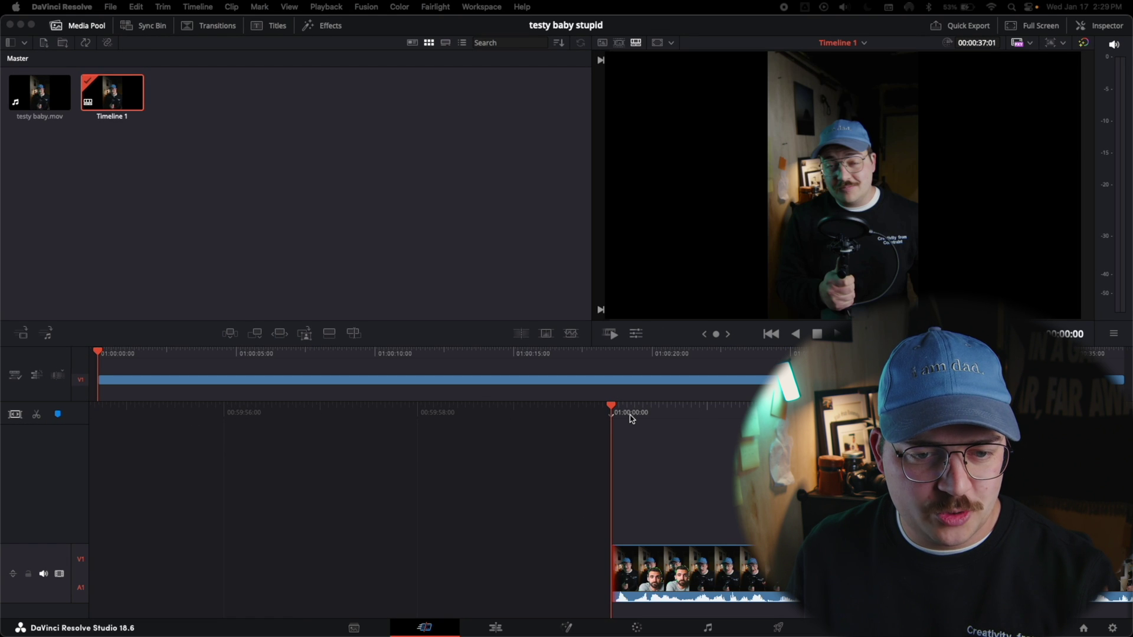
{"action": "left_click", "coordinate": [496, 628]}
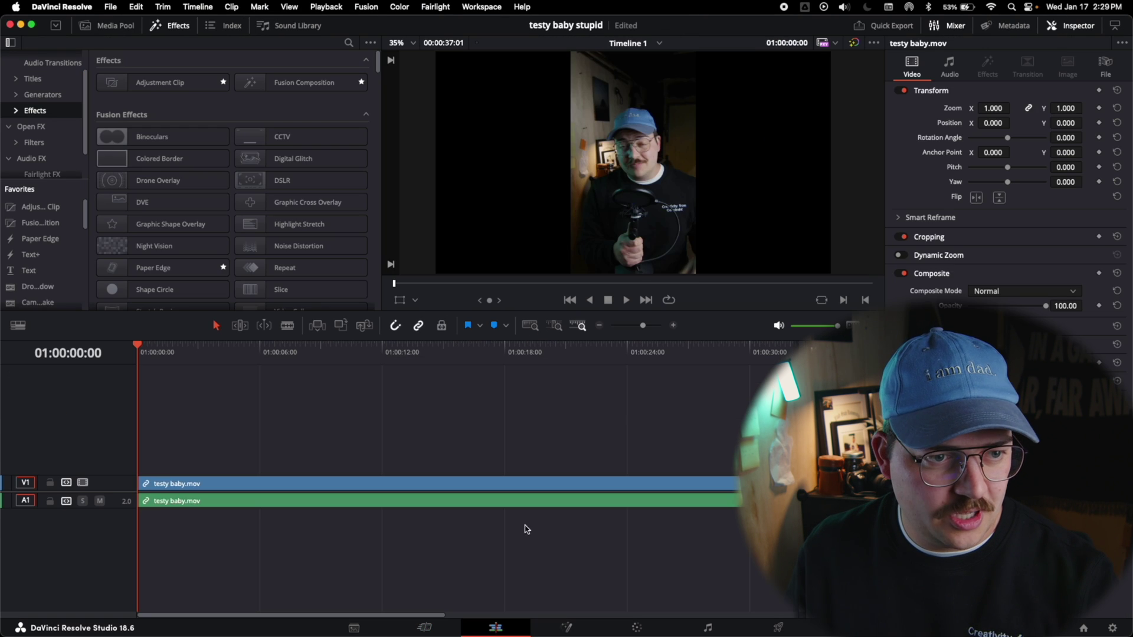
{"action": "left_click_drag", "start_coordinate": [163, 356], "coordinate": [159, 357]}
{"action": "scroll", "coordinate": [285, 521], "scroll_direction": "up", "scroll_amount": 5}
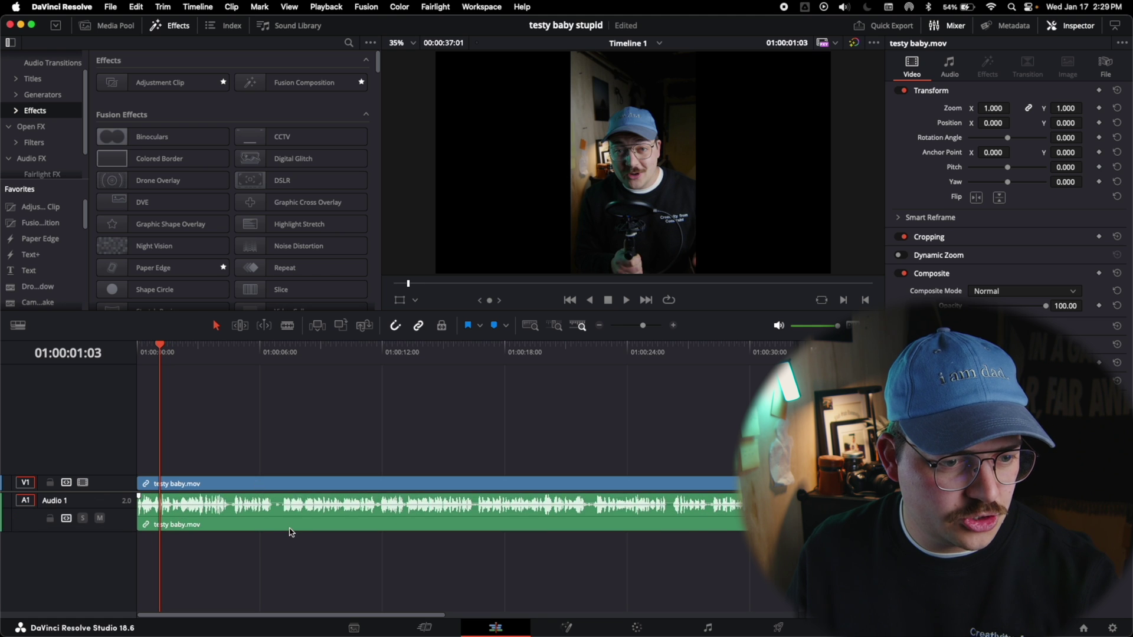
{"action": "scroll", "coordinate": [310, 453], "scroll_direction": "up", "scroll_amount": 3}
{"action": "scroll", "coordinate": [312, 505], "scroll_direction": "down", "scroll_amount": 5}
{"action": "scroll", "coordinate": [311, 506], "scroll_direction": "up", "scroll_amount": 7}
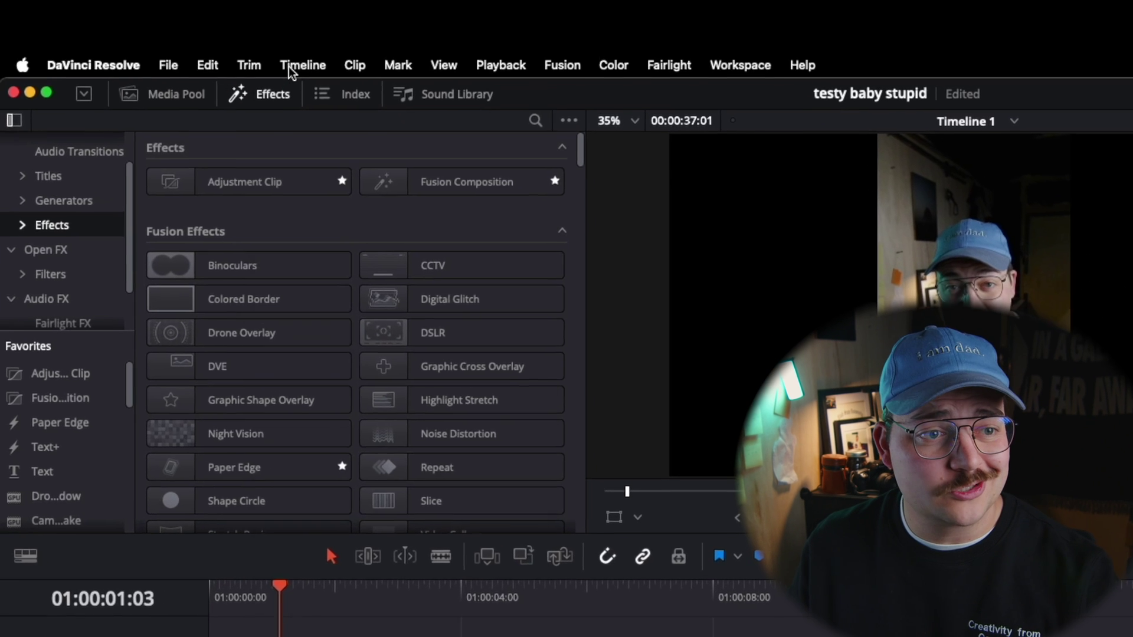
Create single-line subtitles from the timeline's audio with a maximum of 8 characters per line.
{"action": "left_click", "coordinate": [346, 128]}
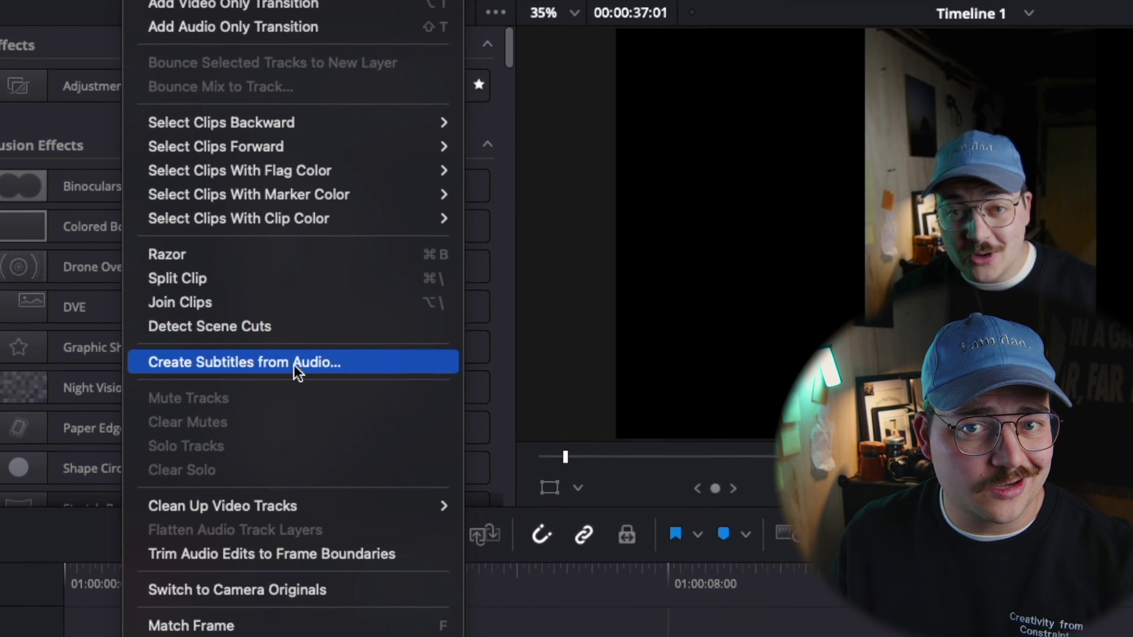
{"action": "left_click", "coordinate": [310, 383]}
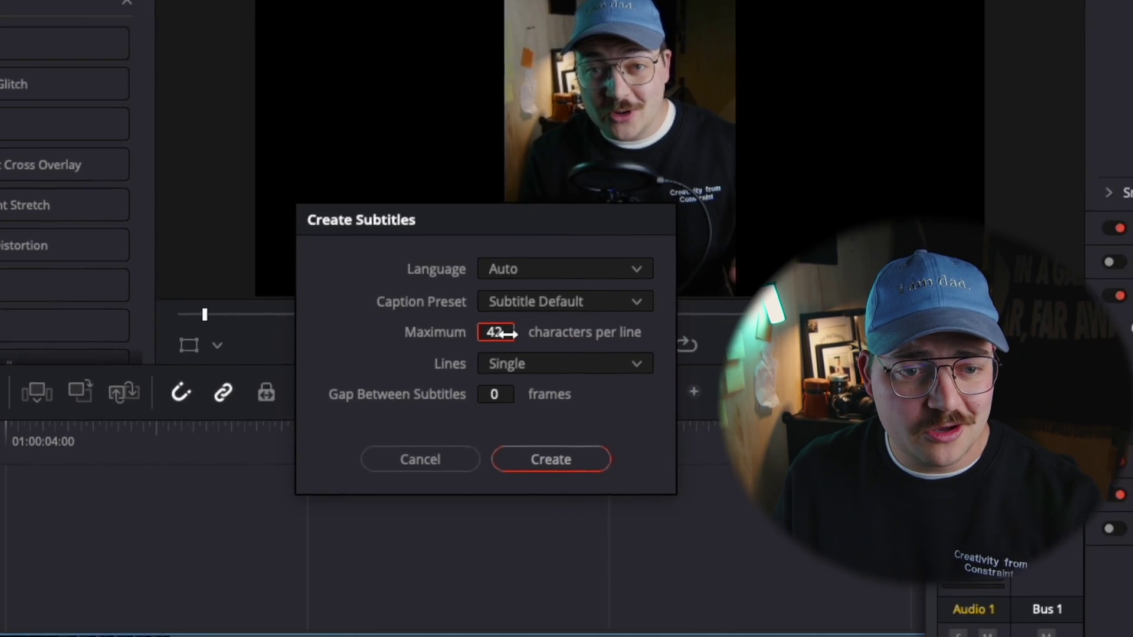
{"action": "left_click_drag", "start_coordinate": [692, 400], "coordinate": [704, 400]}
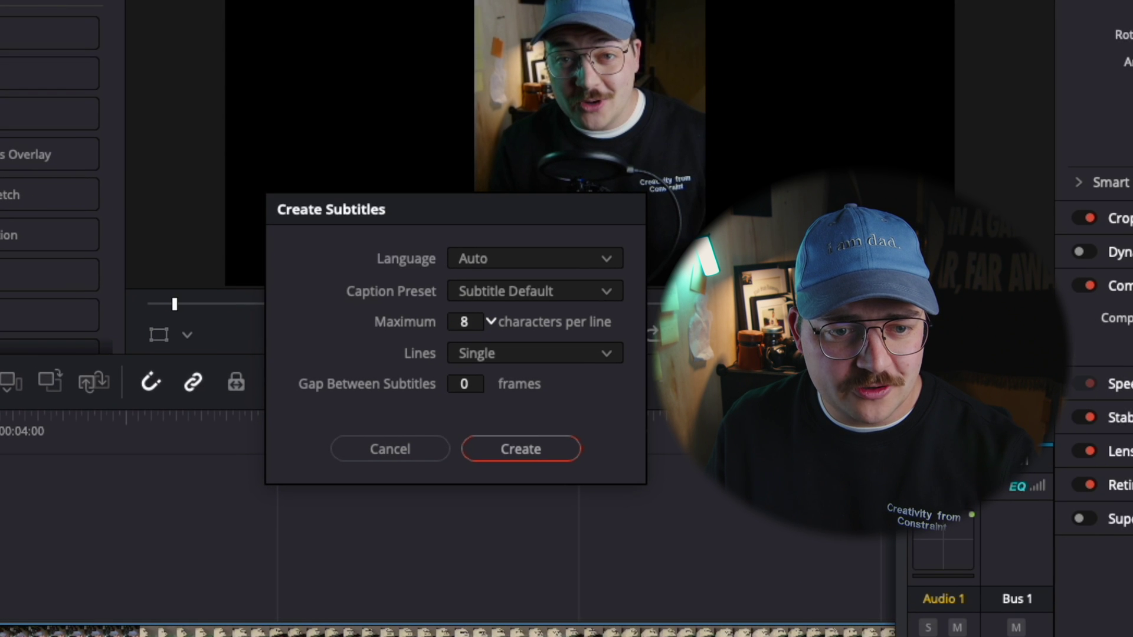
{"action": "left_click", "coordinate": [522, 449]}
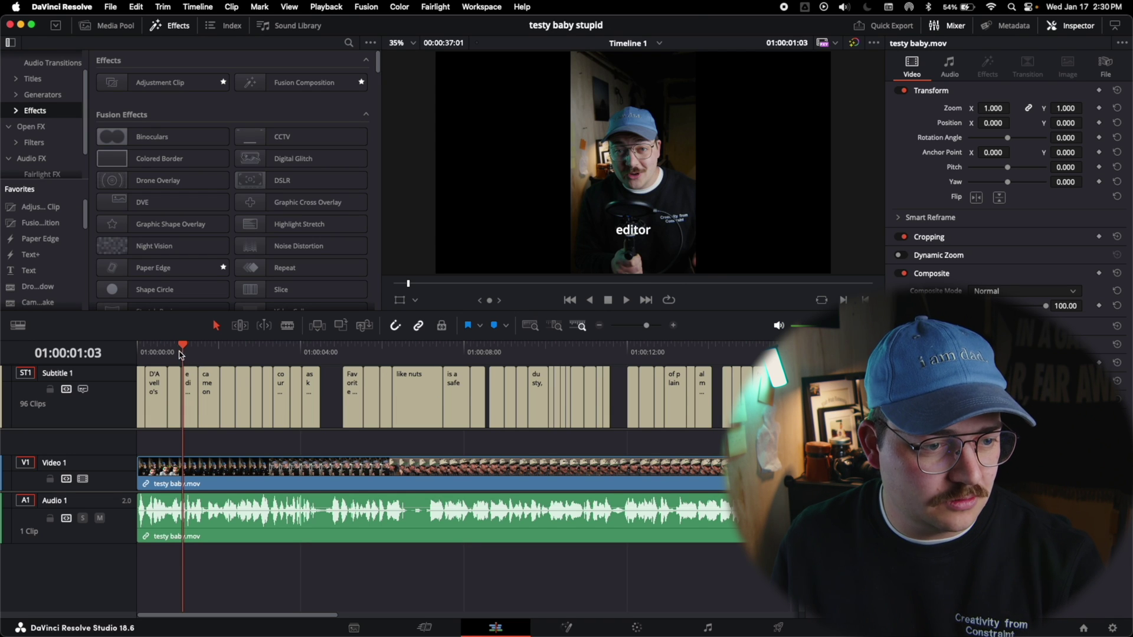
Play the video from its start to check the wording and timing of the first subtitles.
{"action": "left_click_drag", "start_coordinate": [180, 351], "coordinate": [137, 351]}
{"action": "key", "text": "super+equal"}
{"action": "key", "text": "super+equal"}
{"action": "key", "text": "super+equal"}
{"action": "key", "text": "space"}
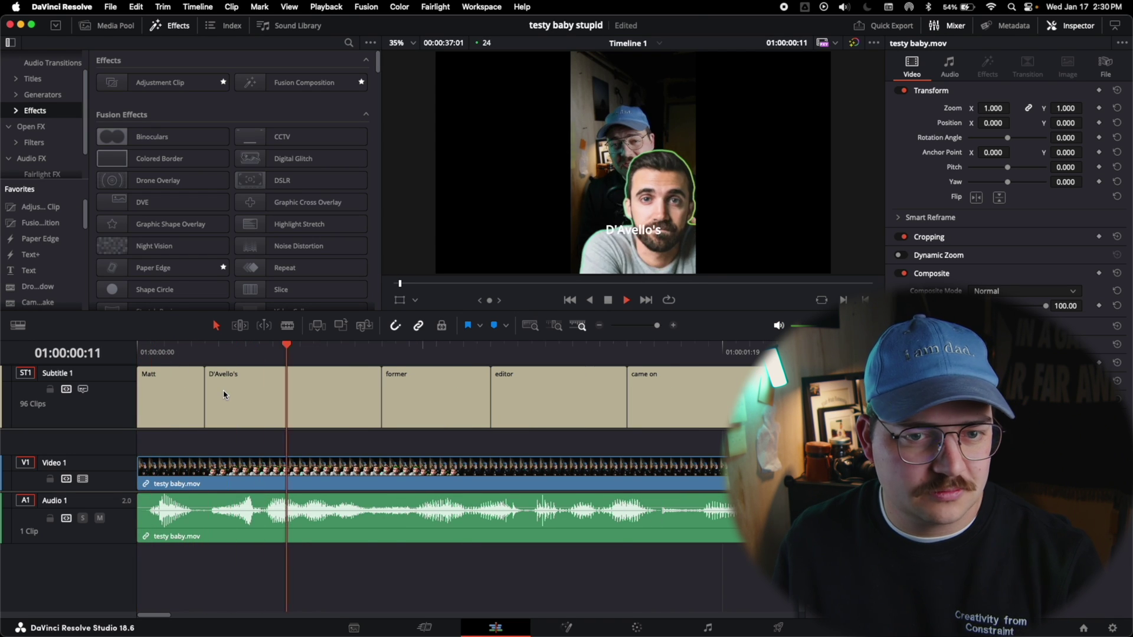
{"action": "key", "text": "super+minus"}
{"action": "key", "text": "space"}
{"action": "left_click", "coordinate": [239, 395]}
{"action": "left_click_drag", "start_coordinate": [243, 347], "coordinate": [218, 348]}
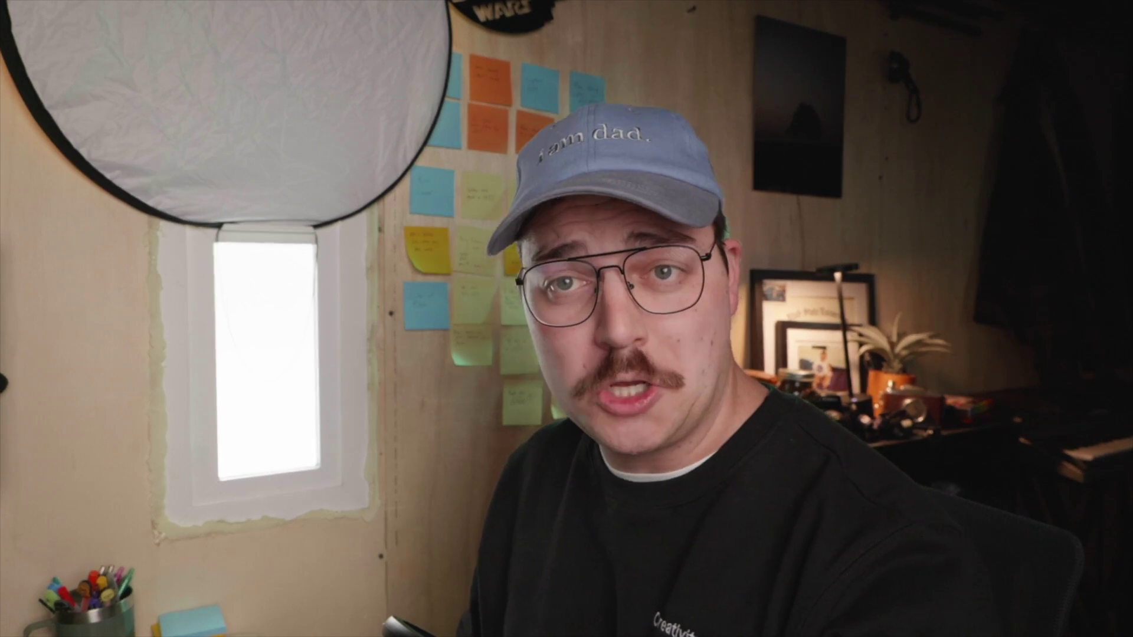
Set the font of the whole subtitle track to Newake.
{"action": "left_click", "coordinate": [952, 156]}
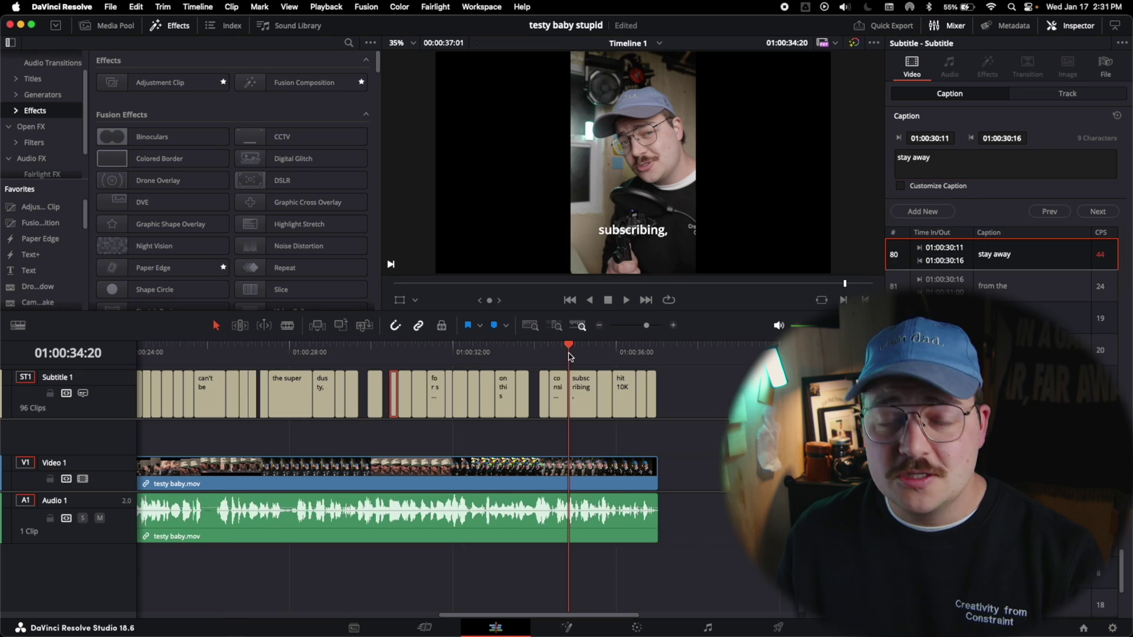
{"action": "scroll", "coordinate": [444, 409], "scroll_direction": "left", "scroll_amount": 3}
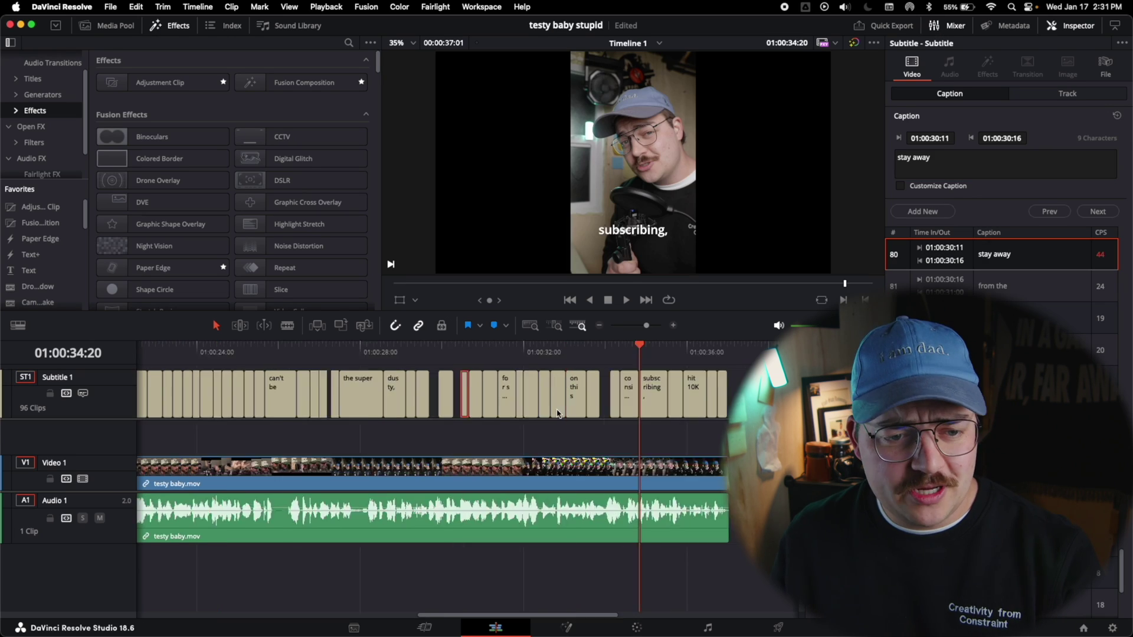
{"action": "scroll", "coordinate": [444, 409], "scroll_direction": "down", "scroll_amount": 4}
{"action": "scroll", "coordinate": [444, 409], "scroll_direction": "left", "scroll_amount": 3}
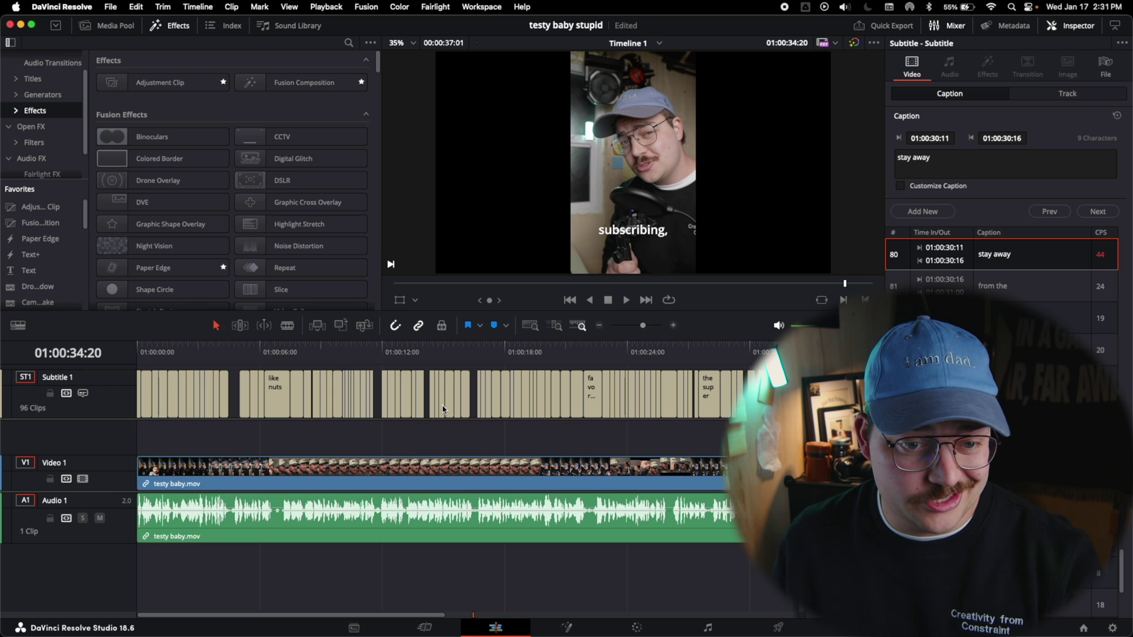
{"action": "scroll", "coordinate": [602, 399], "scroll_direction": "right", "scroll_amount": 3}
{"action": "left_click", "coordinate": [690, 395]}
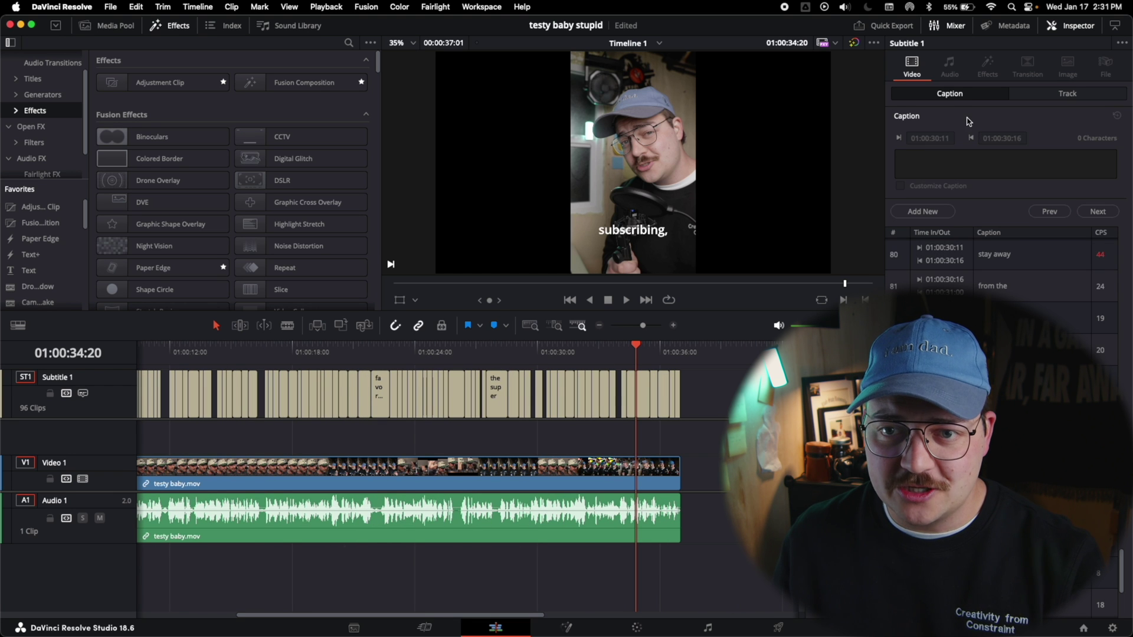
{"action": "left_click", "coordinate": [1053, 99]}
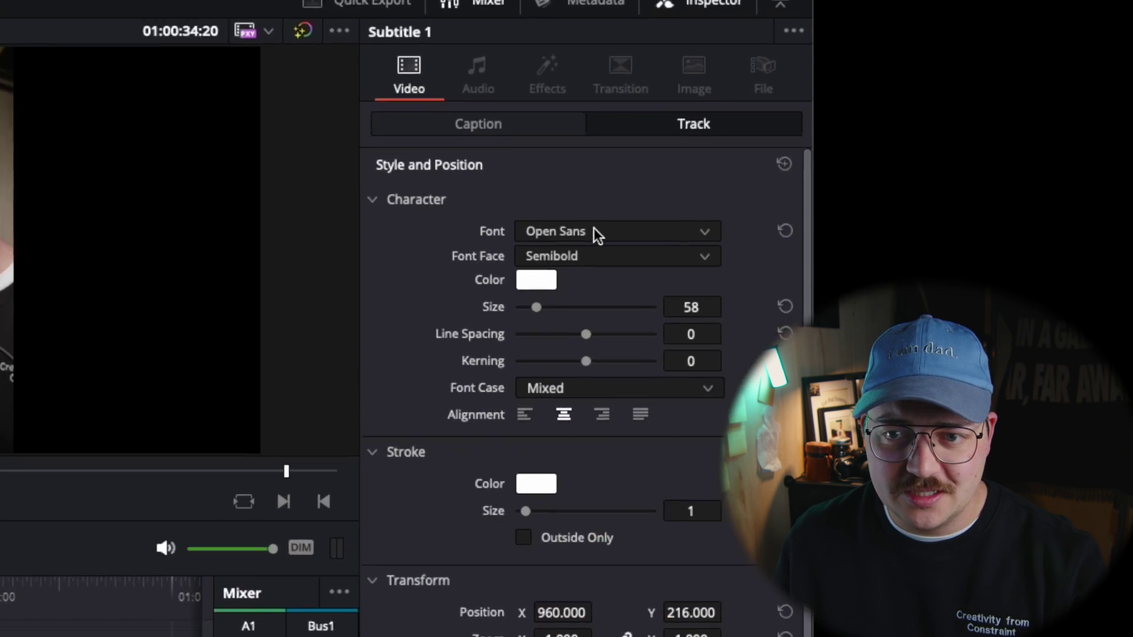
{"action": "left_click", "coordinate": [1015, 153]}
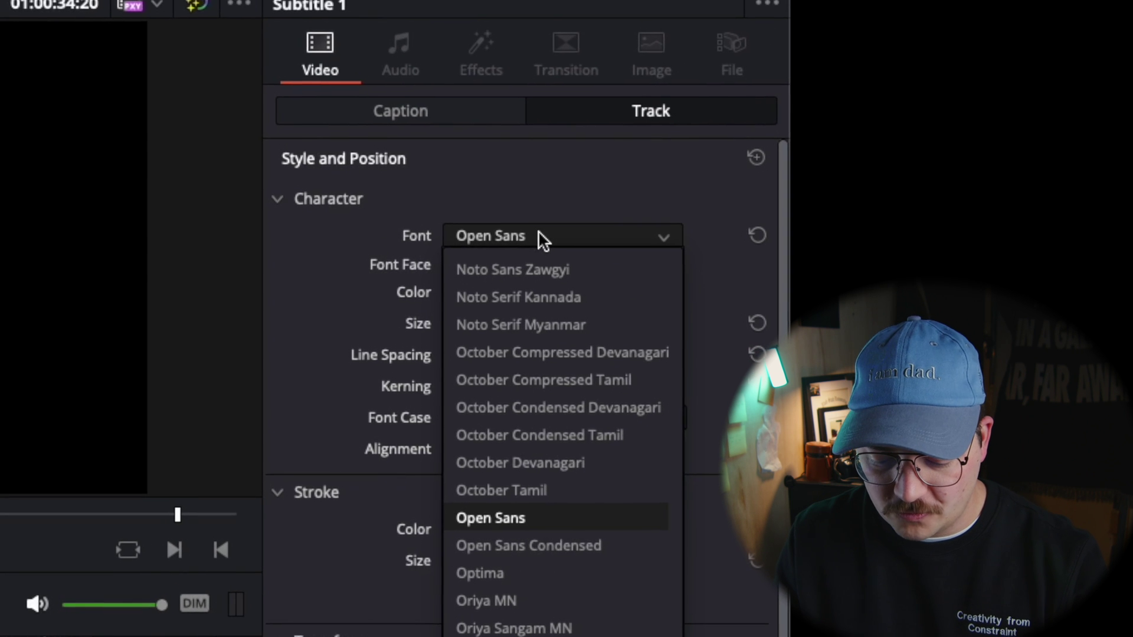
{"action": "type", "text": "newa"}
{"action": "key", "text": "Return"}
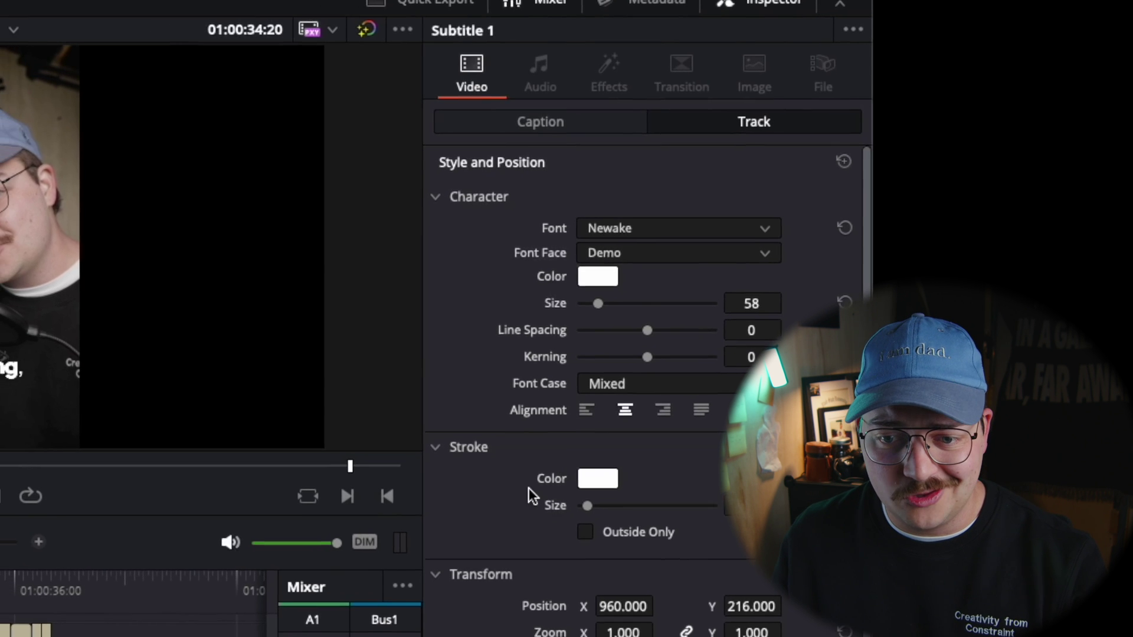
Remove the outline from the subtitle track by setting its stroke size to 0.
{"action": "scroll", "coordinate": [529, 488], "scroll_direction": "down", "scroll_amount": 3}
{"action": "left_click_drag", "start_coordinate": [587, 372], "coordinate": [576, 372]}
{"action": "scroll", "coordinate": [551, 437], "scroll_direction": "up", "scroll_amount": 3}
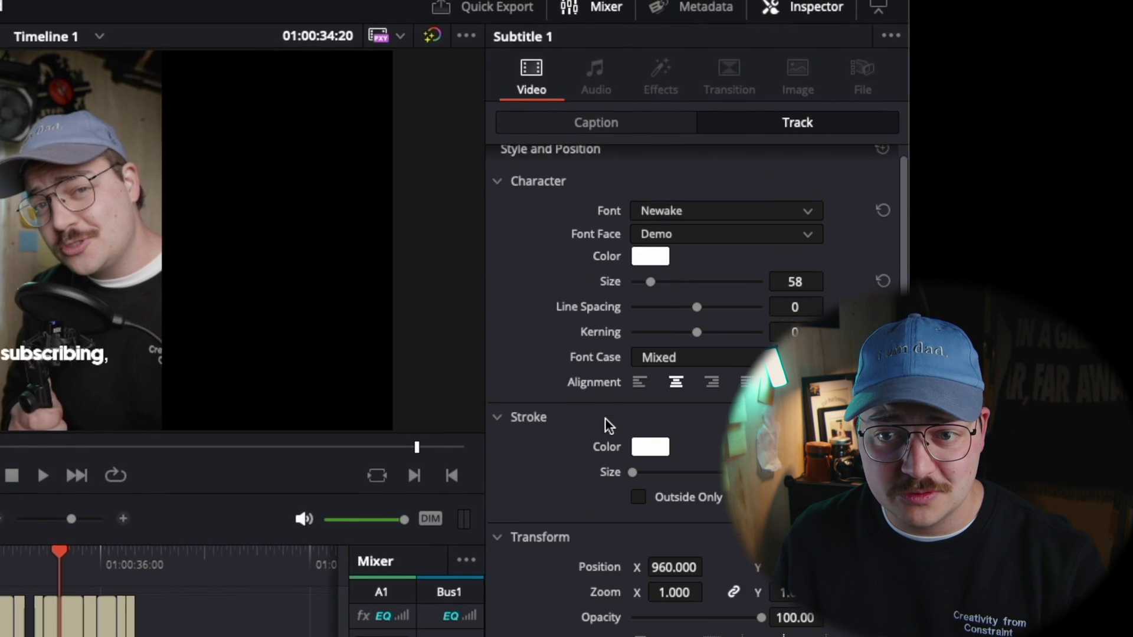
Set the subtitles' drop shadow to offset X 12 and Y -2, blur 1 and opacity 100.
{"action": "scroll", "coordinate": [581, 354], "scroll_direction": "down", "scroll_amount": 3}
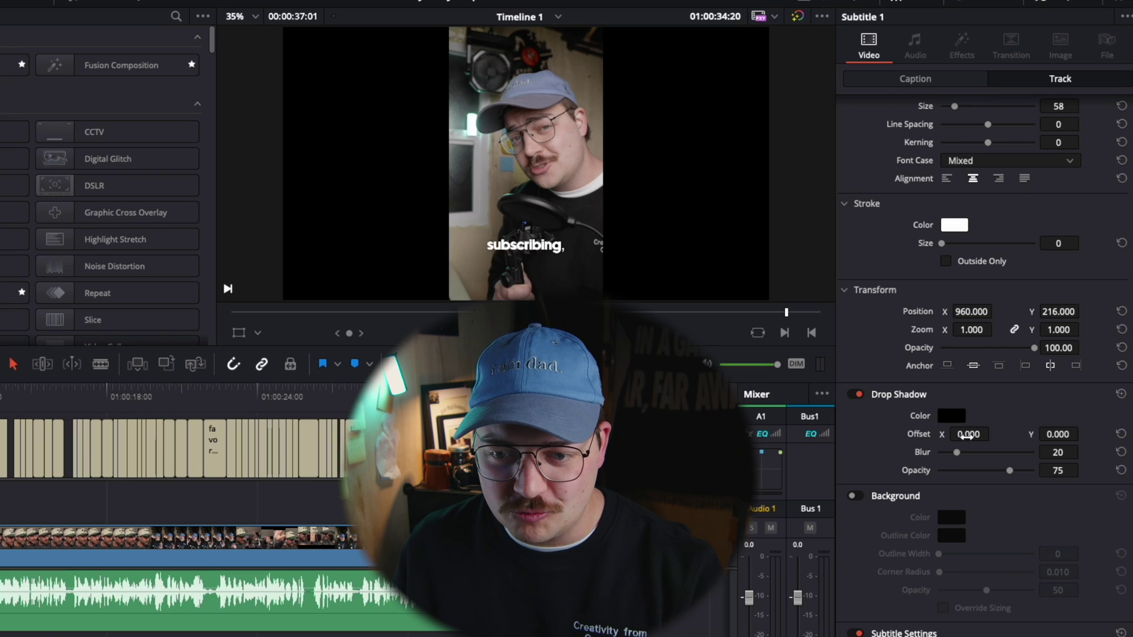
{"action": "left_click_drag", "start_coordinate": [957, 453], "coordinate": [911, 456]}
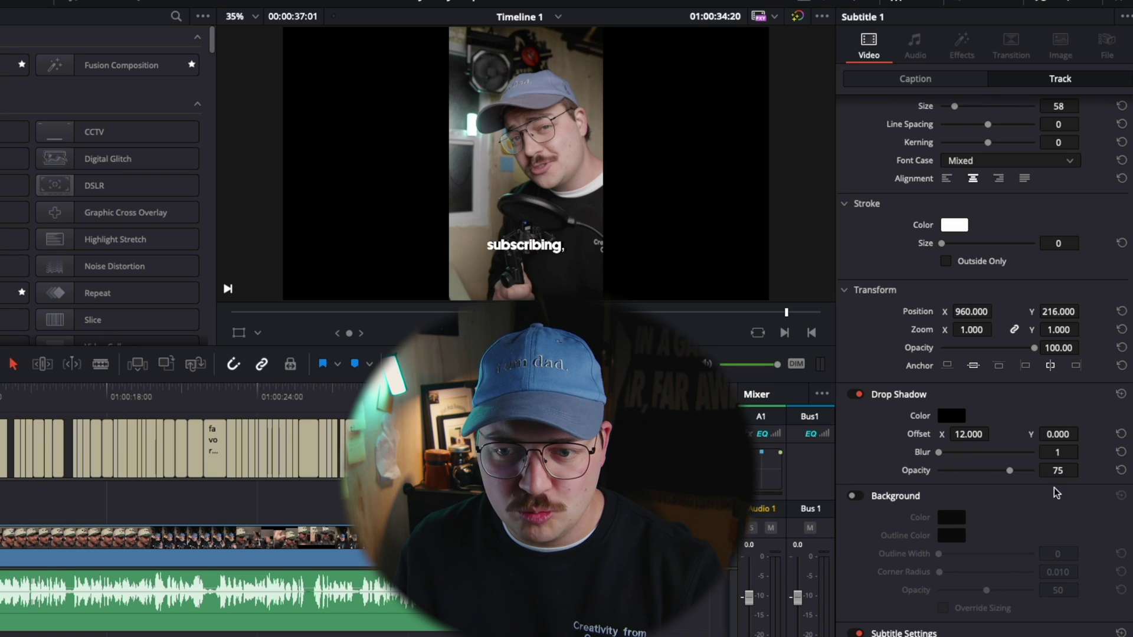
{"action": "left_click_drag", "start_coordinate": [1010, 471], "coordinate": [1034, 471]}
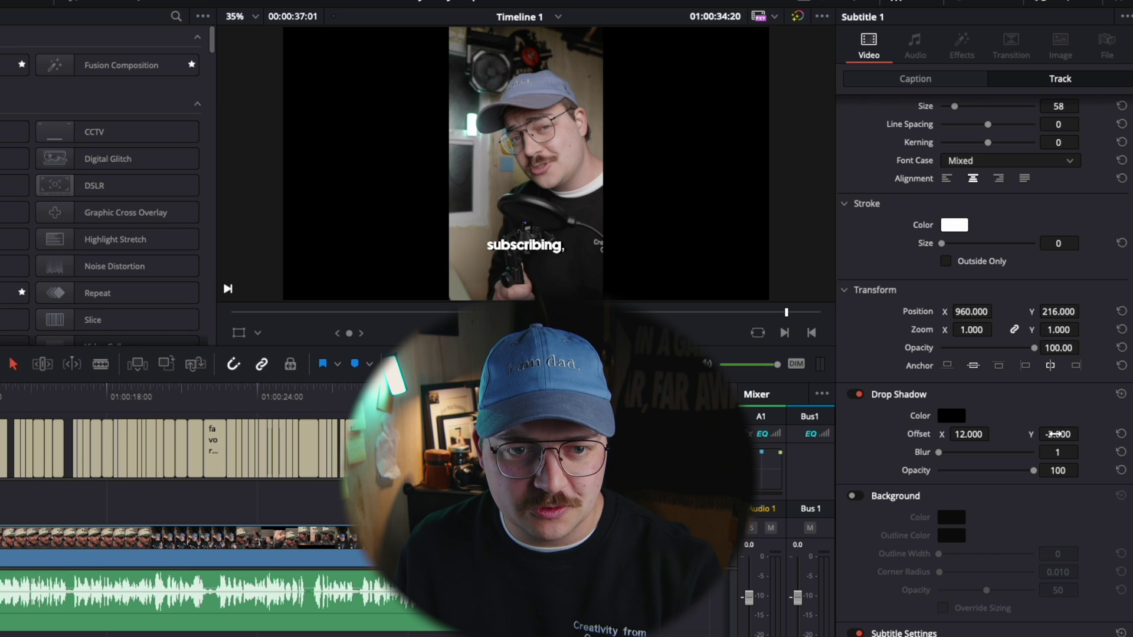
{"action": "left_click_drag", "start_coordinate": [1054, 434], "coordinate": [1060, 434]}
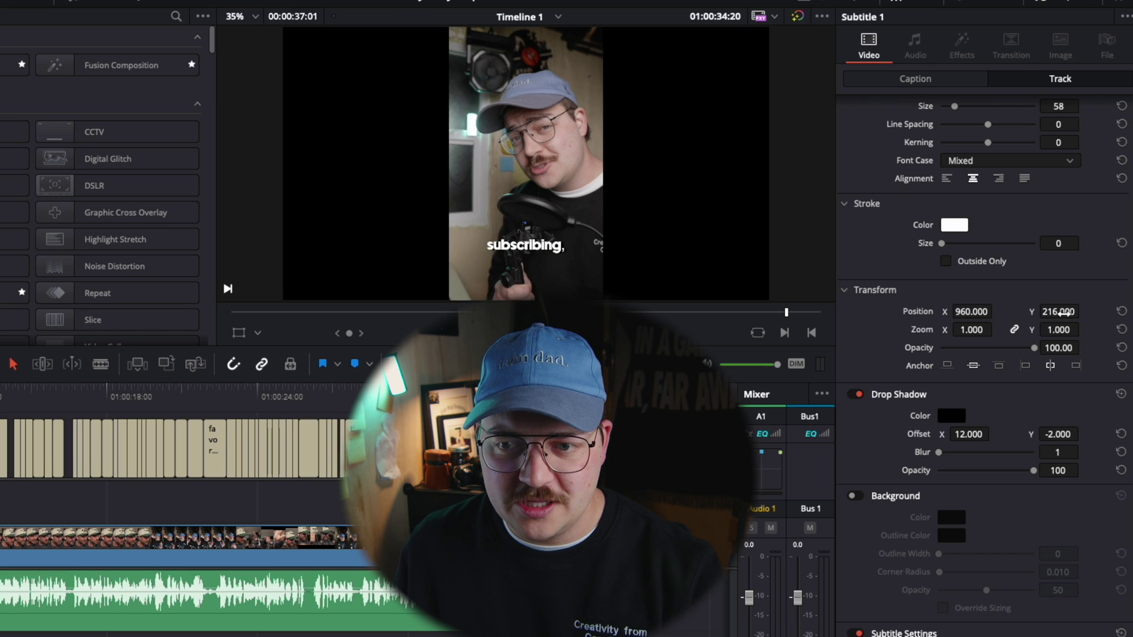
Raise the subtitle track to Y position 378, set its text size to 89, and preview an early caption.
{"action": "left_click_drag", "start_coordinate": [1058, 312], "coordinate": [1084, 311]}
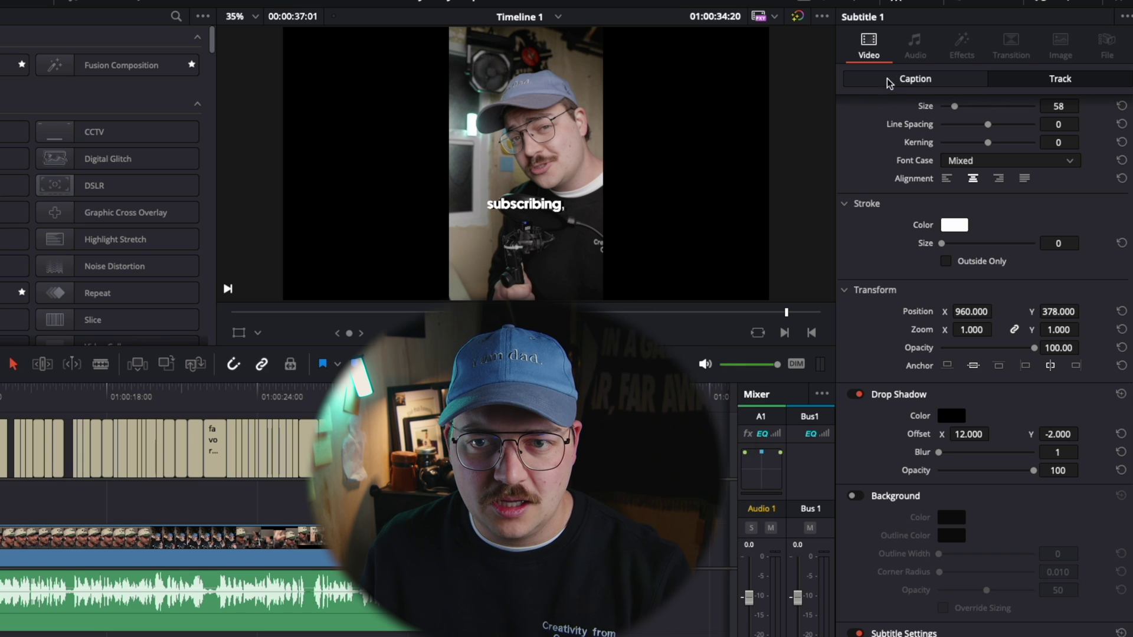
{"action": "left_click", "coordinate": [904, 81]}
{"action": "left_click", "coordinate": [1088, 81]}
{"action": "scroll", "coordinate": [989, 121], "scroll_direction": "up", "scroll_amount": 3}
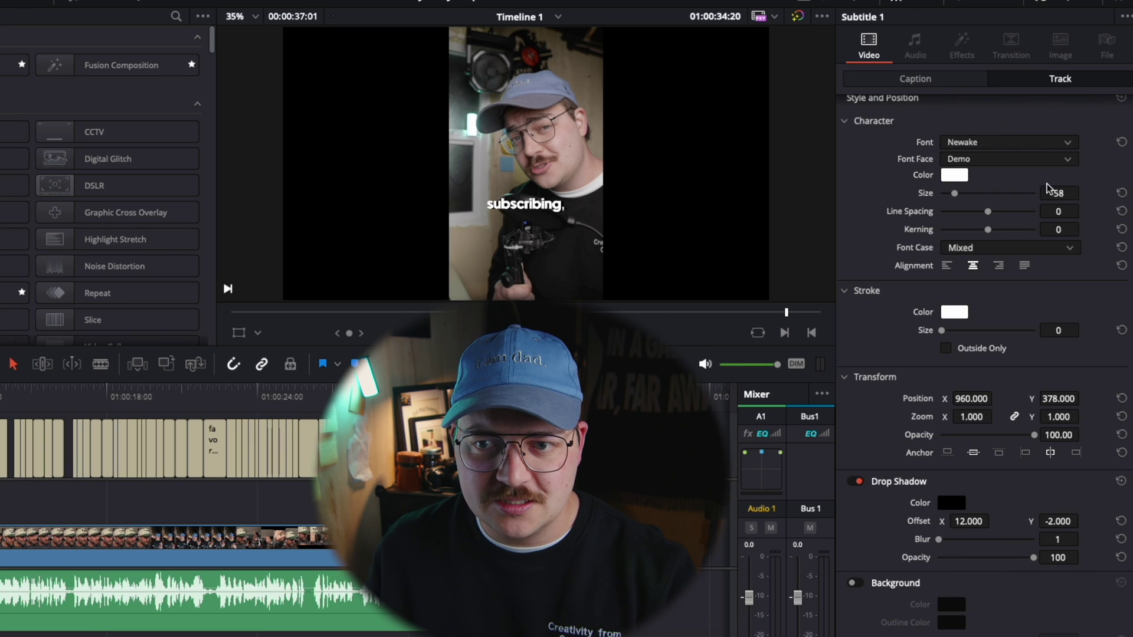
{"action": "left_click_drag", "start_coordinate": [1048, 190], "coordinate": [1071, 192]}
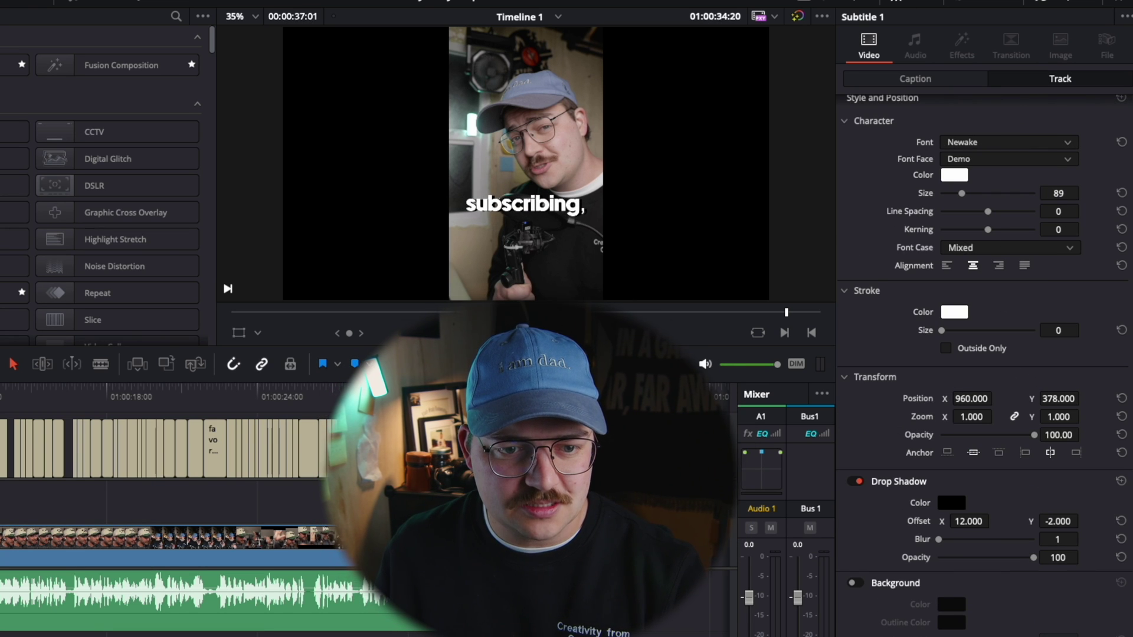
{"action": "left_click_drag", "start_coordinate": [530, 395], "coordinate": [9, 420]}
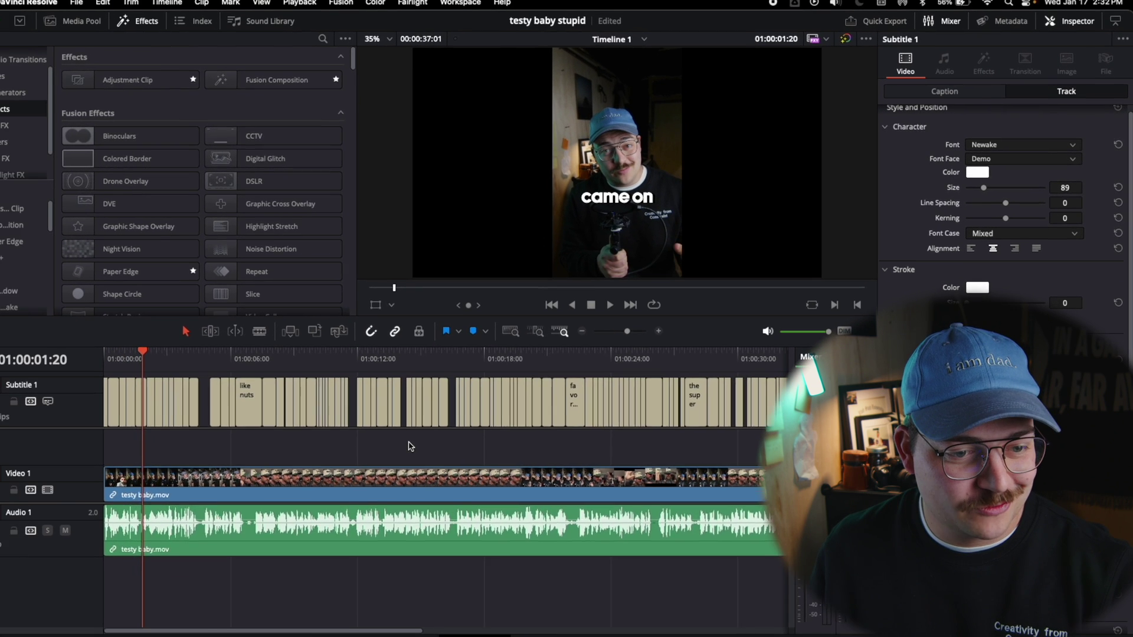
Add a Solid Color generator on a new video track above the clip and extend it to the clip's end.
{"action": "key", "text": "super+minus"}
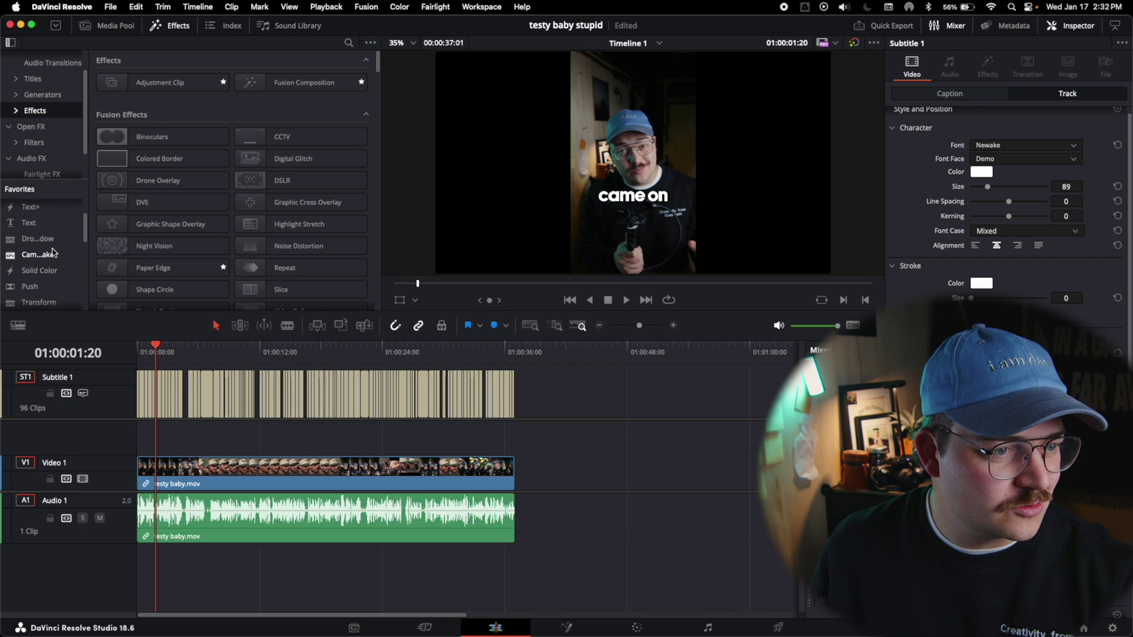
{"action": "left_click_drag", "start_coordinate": [41, 270], "coordinate": [518, 442]}
{"action": "key", "text": "super+equal"}
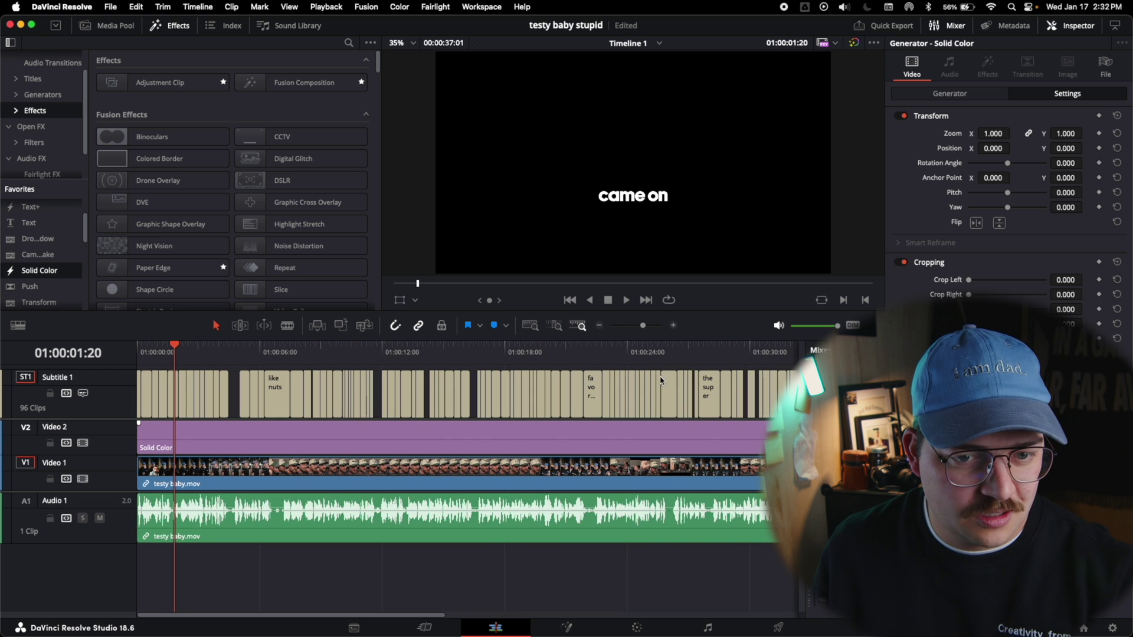
{"action": "scroll", "coordinate": [696, 401], "scroll_direction": "right", "scroll_amount": 5}
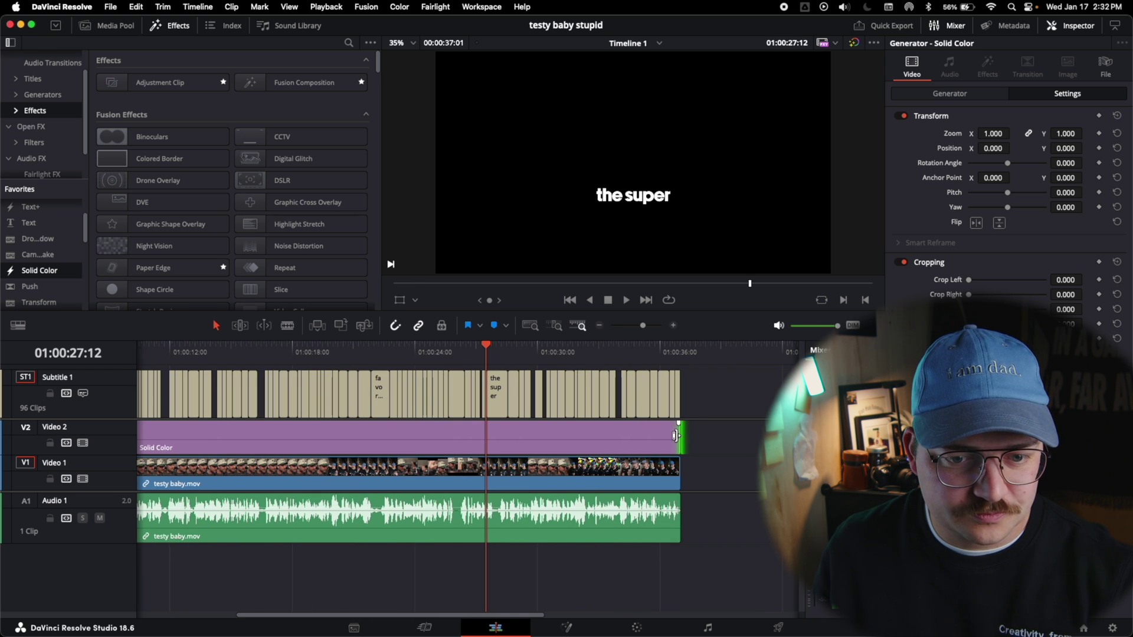
{"action": "left_click_drag", "start_coordinate": [675, 439], "coordinate": [676, 440]}
{"action": "key", "text": "super+minus"}
Change the Solid Color generator's color to a bright chroma green from the pencil swatches.
{"action": "left_click", "coordinate": [973, 93]}
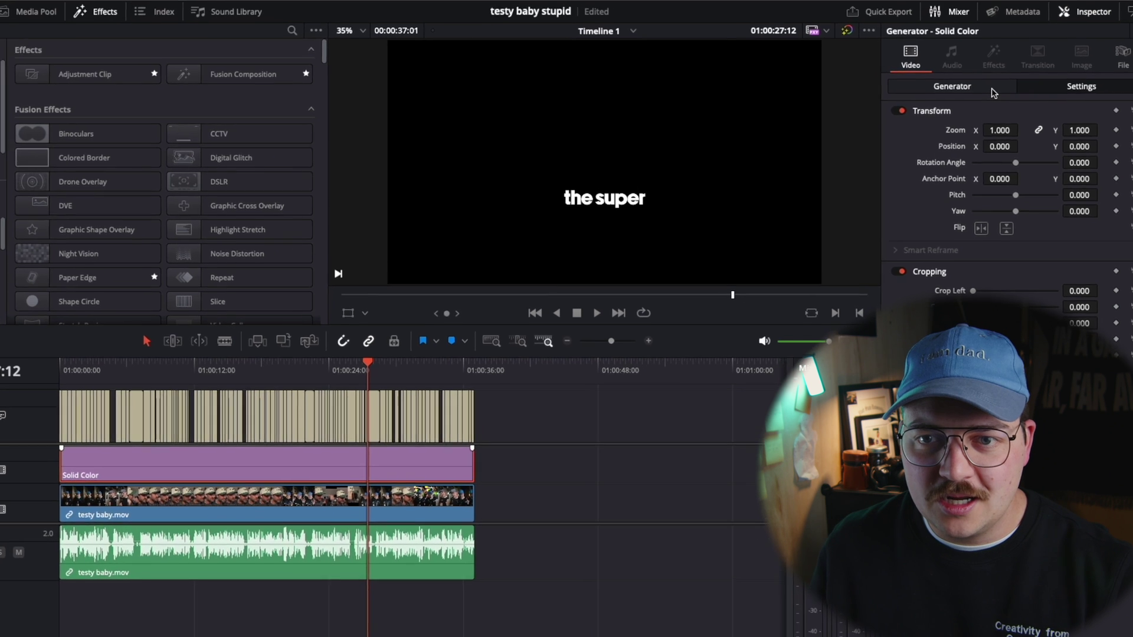
{"action": "left_click", "coordinate": [980, 134]}
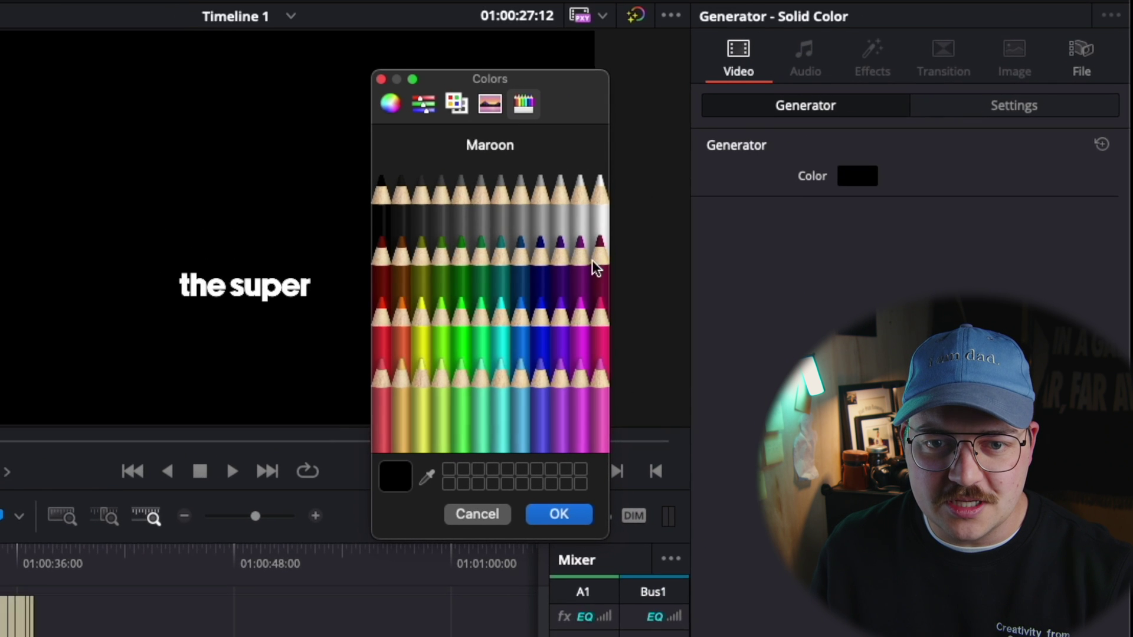
{"action": "left_click", "coordinate": [428, 341]}
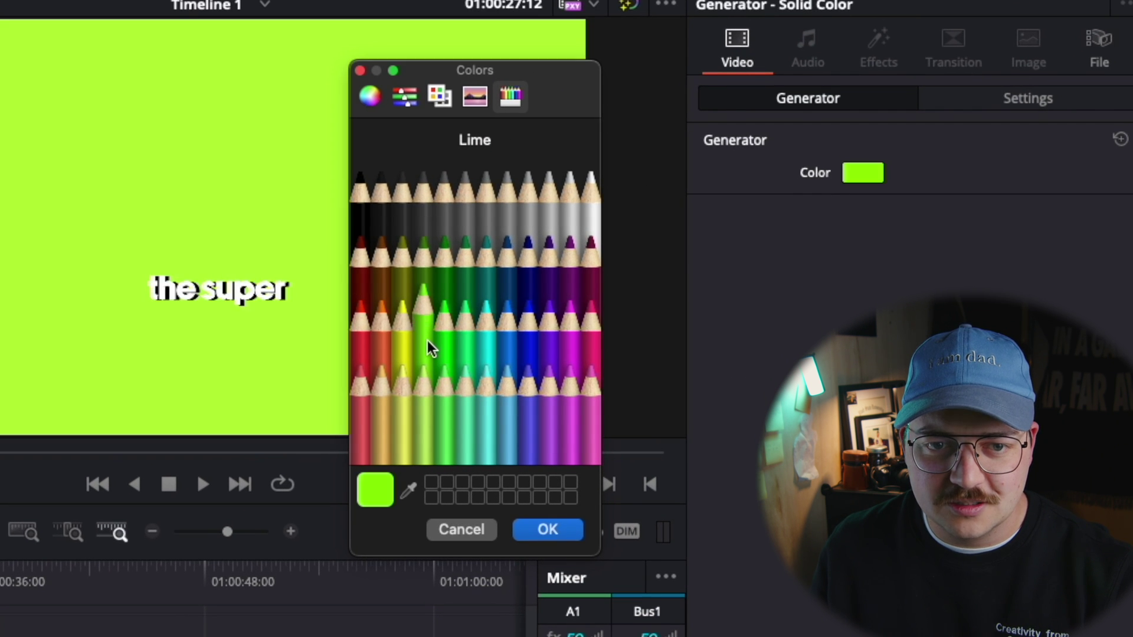
{"action": "left_click", "coordinate": [450, 334]}
{"action": "left_click", "coordinate": [566, 529]}
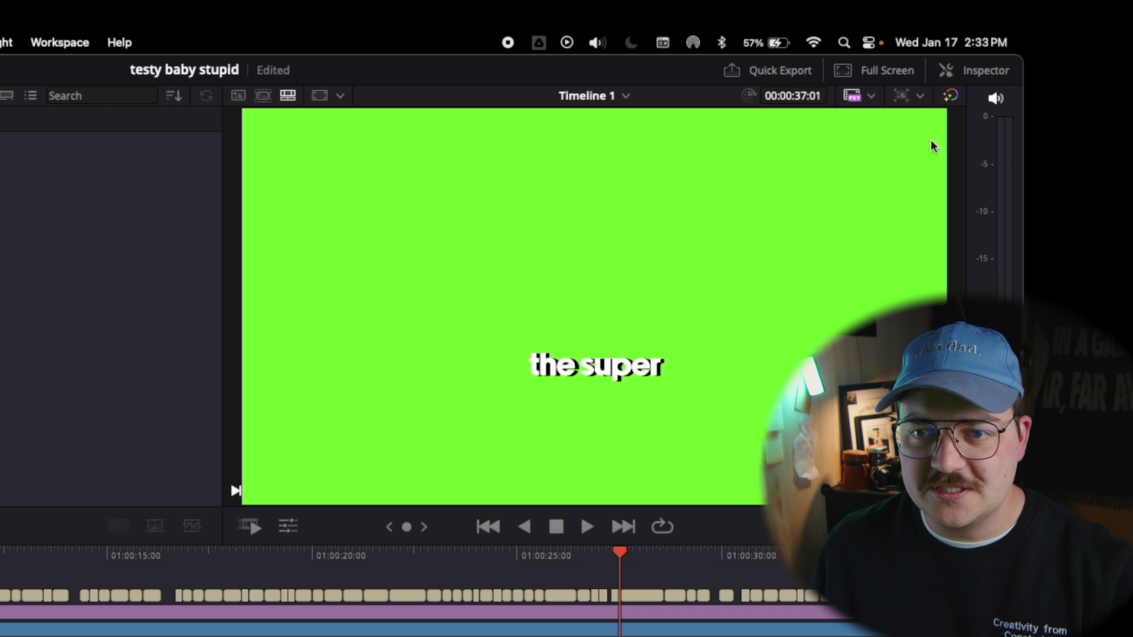
Set the timeline resolution to Portrait 1080 x 1920.
{"action": "left_click", "coordinate": [922, 98]}
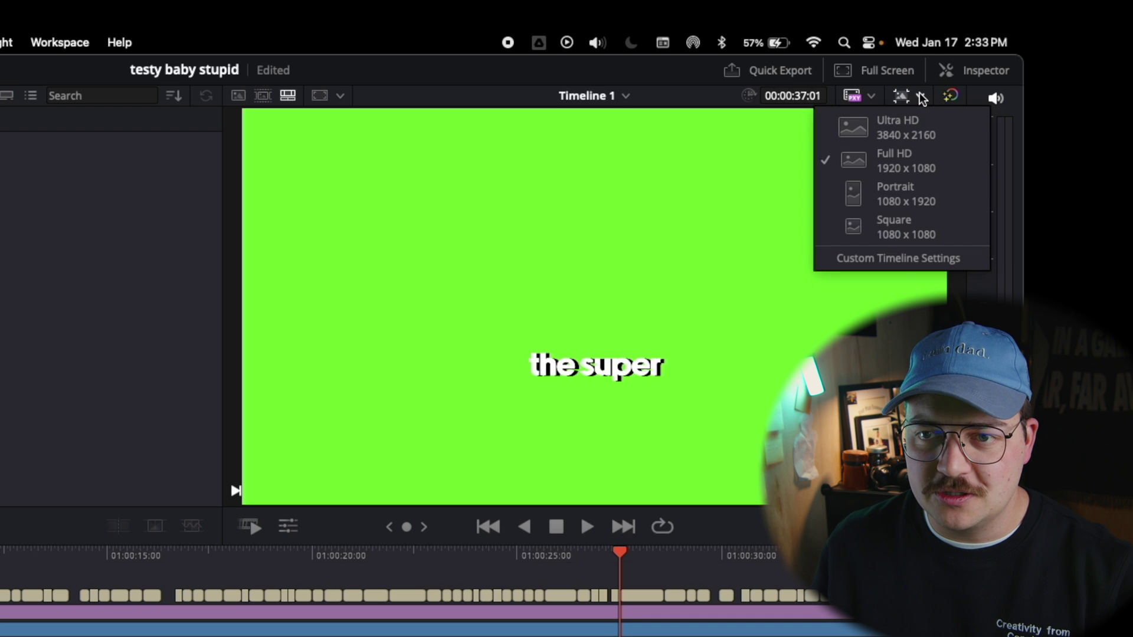
{"action": "left_click", "coordinate": [894, 193]}
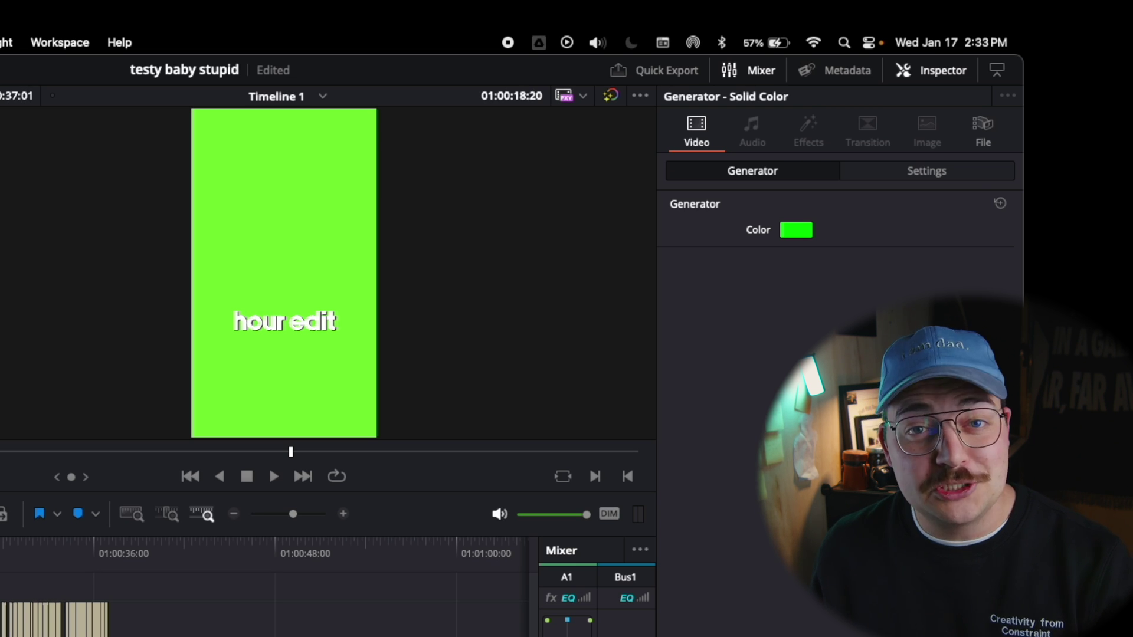
Set the testy baby captions export to burn the subtitles into the video, and render it through the queue.
{"action": "key", "text": "shift+8"}
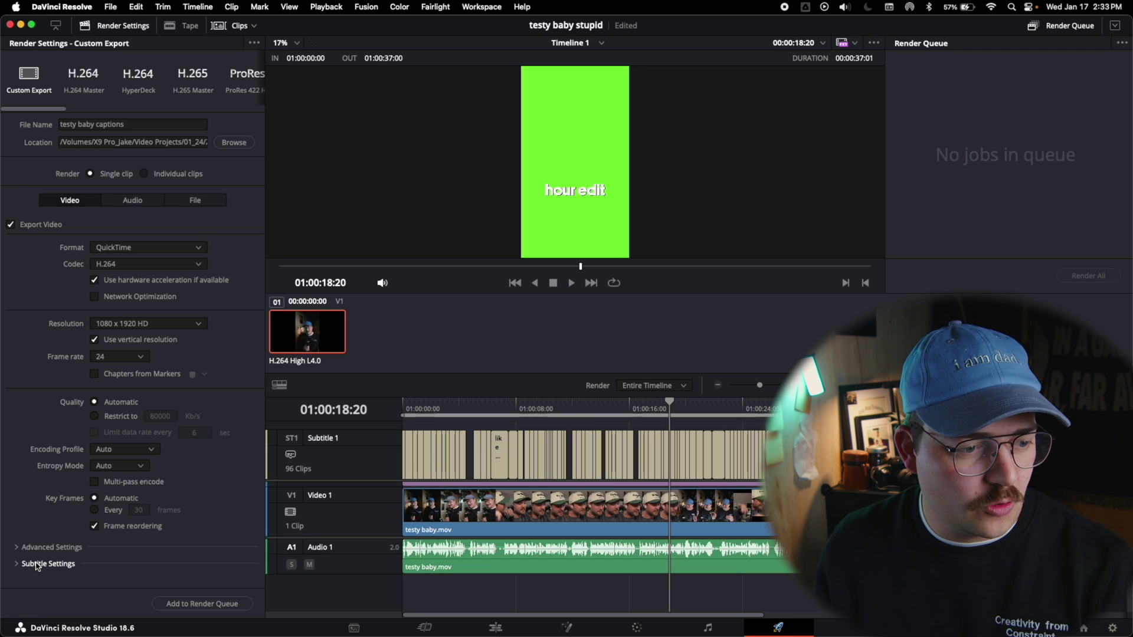
{"action": "left_click", "coordinate": [35, 566]}
{"action": "scroll", "coordinate": [36, 509], "scroll_direction": "down", "scroll_amount": 3}
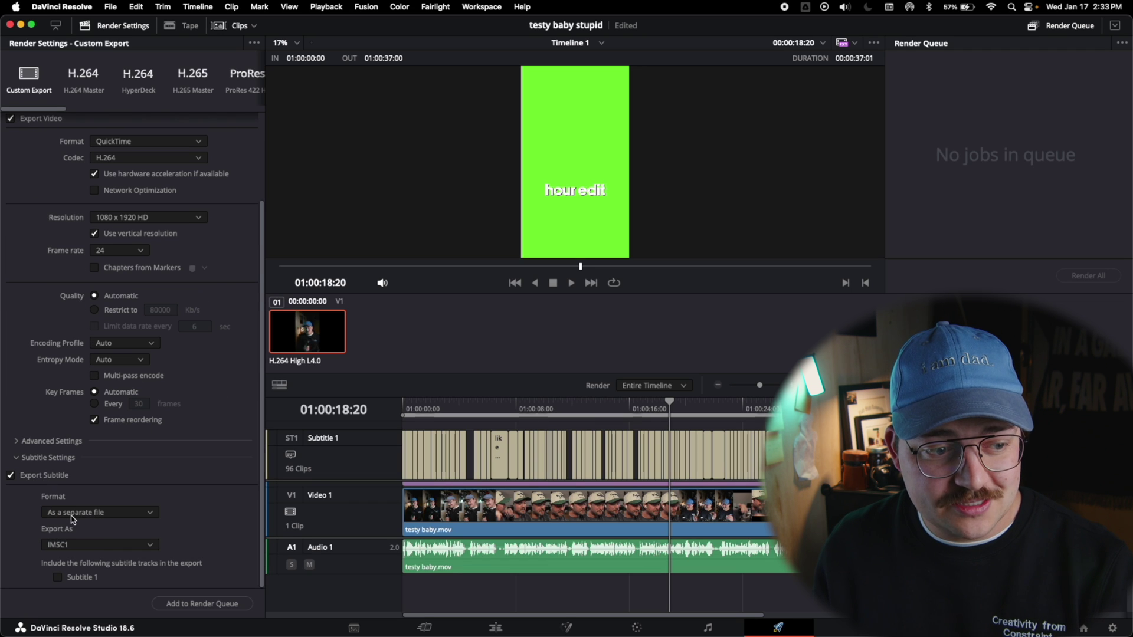
{"action": "left_click", "coordinate": [63, 555]}
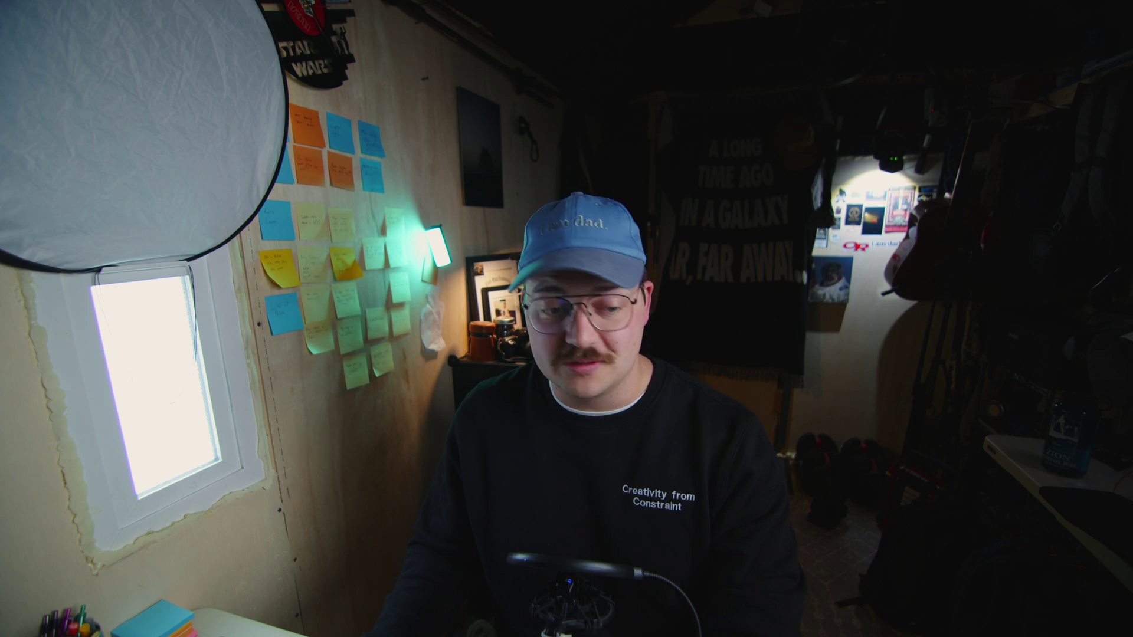
{"action": "left_click", "coordinate": [201, 604]}
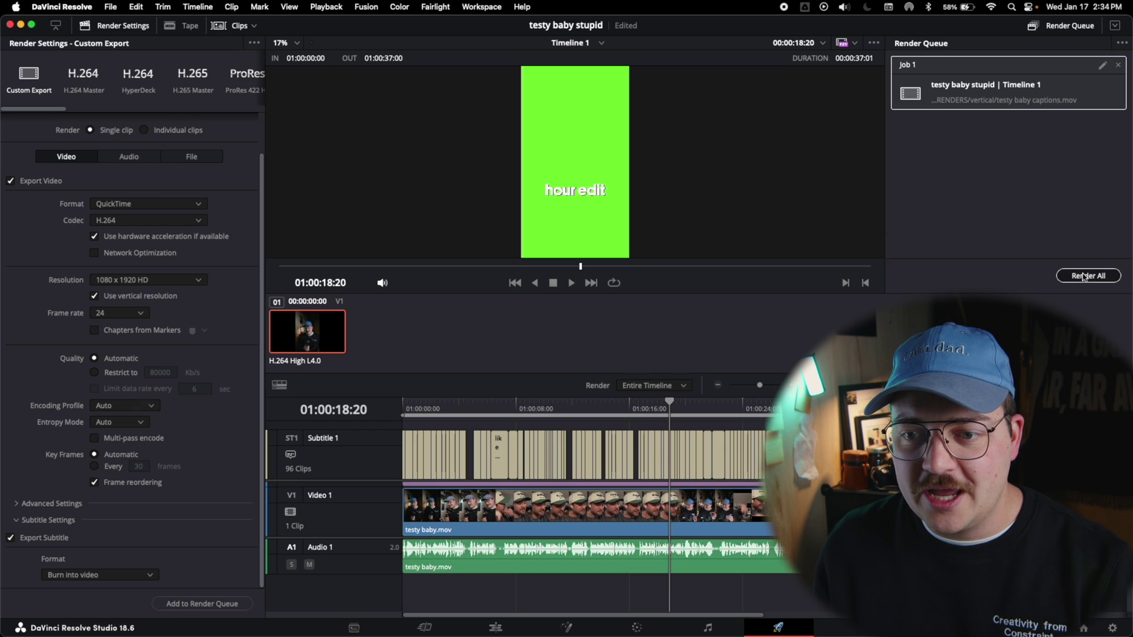
{"action": "left_click", "coordinate": [1085, 276]}
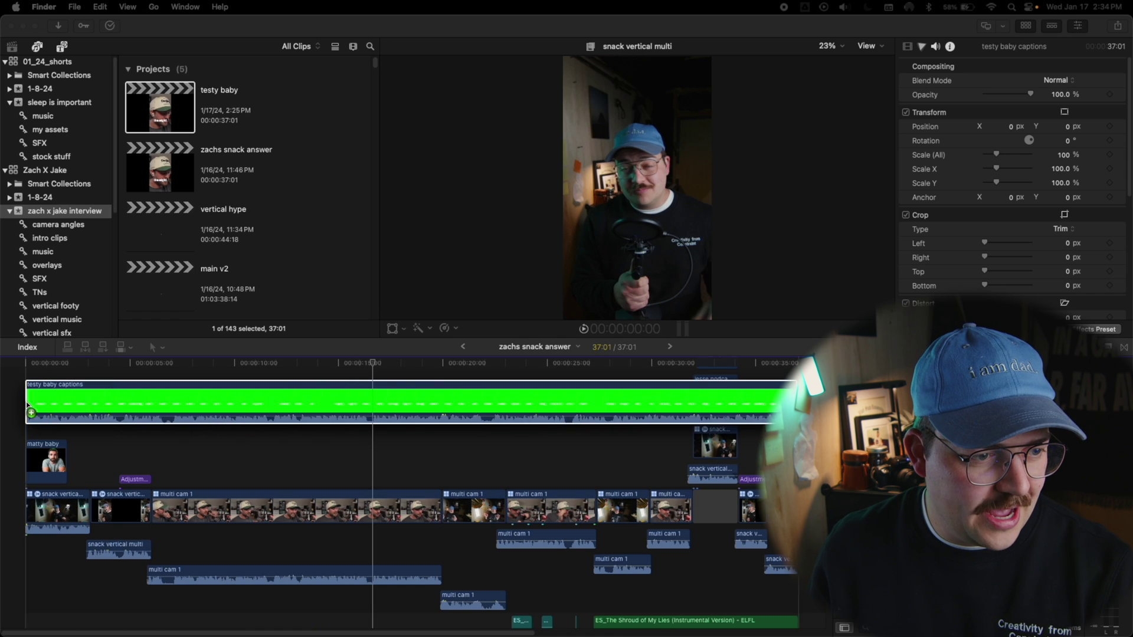
Switch to Final Cut Pro, place the testy baby captions clip above the zachs snack answer edit, and park the playhead at the start.
{"action": "left_click_drag", "start_coordinate": [27, 406], "coordinate": [28, 407]}
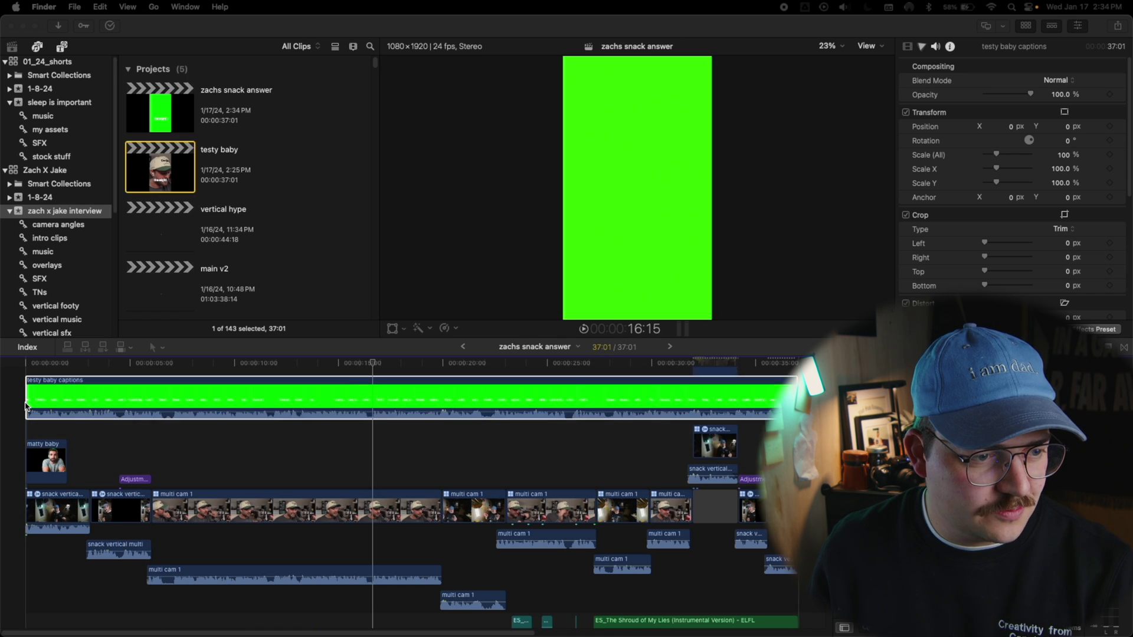
{"action": "left_click", "coordinate": [172, 436]}
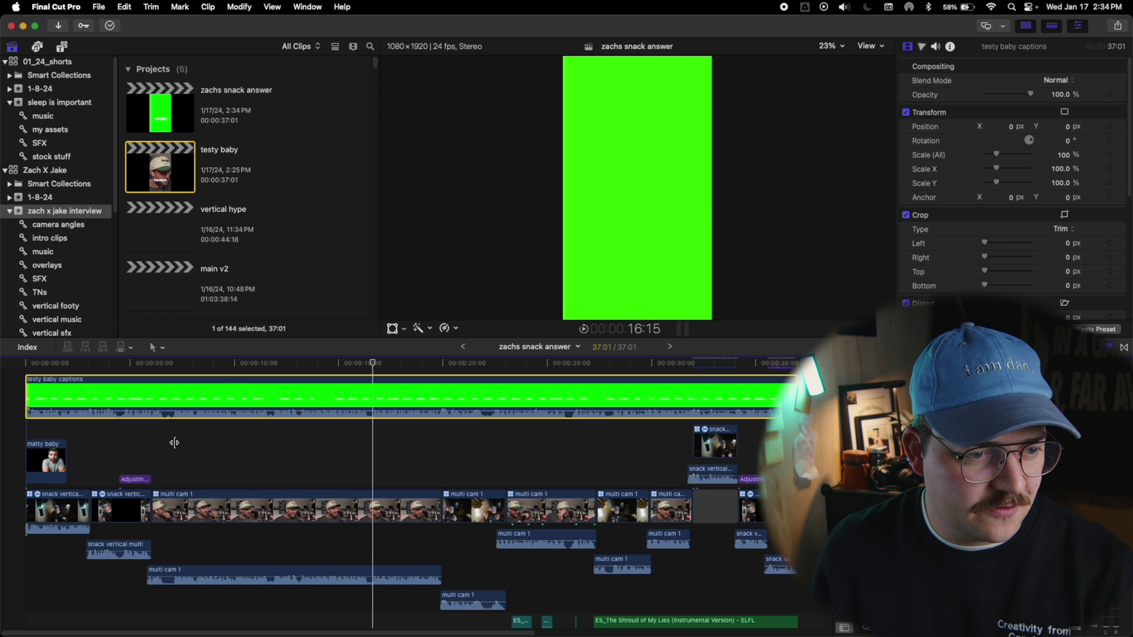
{"action": "scroll", "coordinate": [251, 421], "scroll_direction": "up", "scroll_amount": 3}
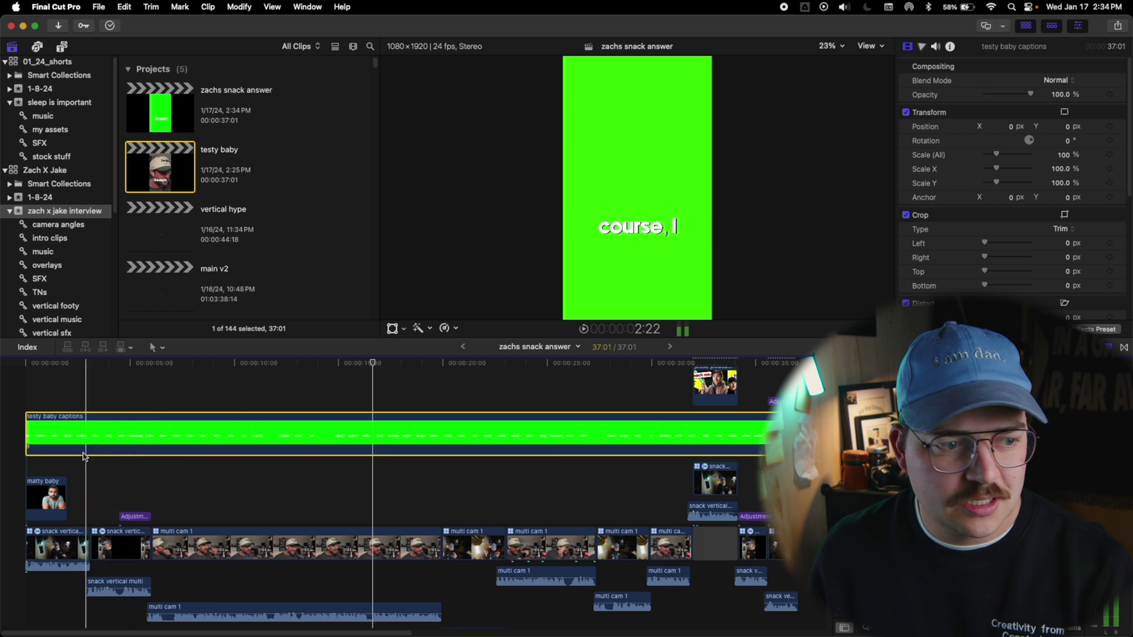
{"action": "key", "text": "super+equal"}
{"action": "key", "text": "super+equal"}
{"action": "scroll", "coordinate": [63, 456], "scroll_direction": "left", "scroll_amount": 3}
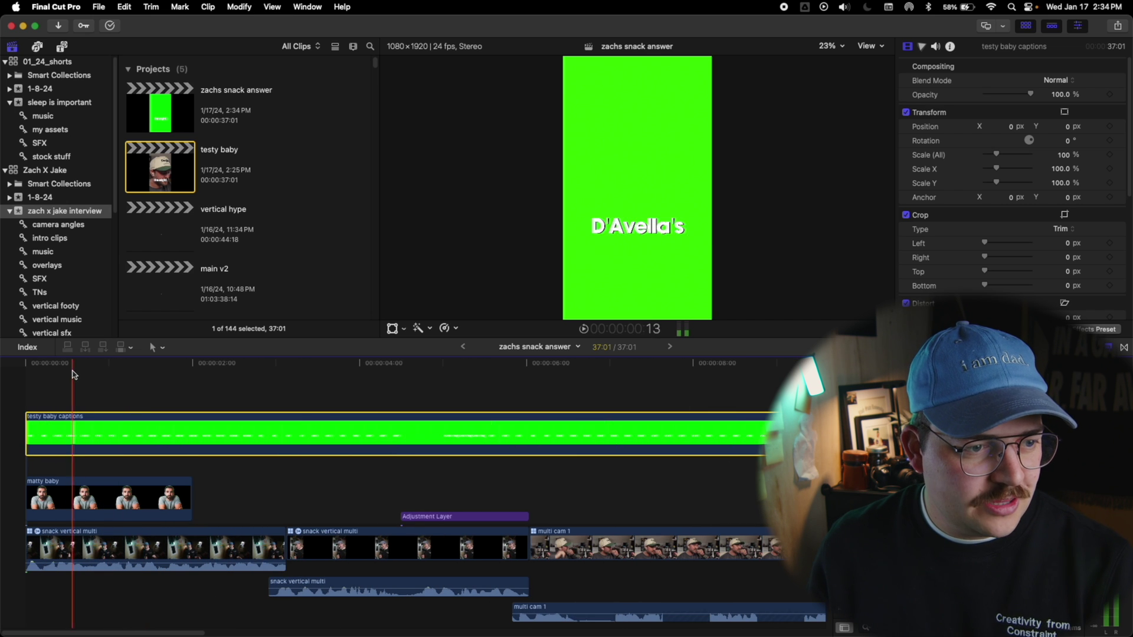
{"action": "left_click", "coordinate": [19, 368]}
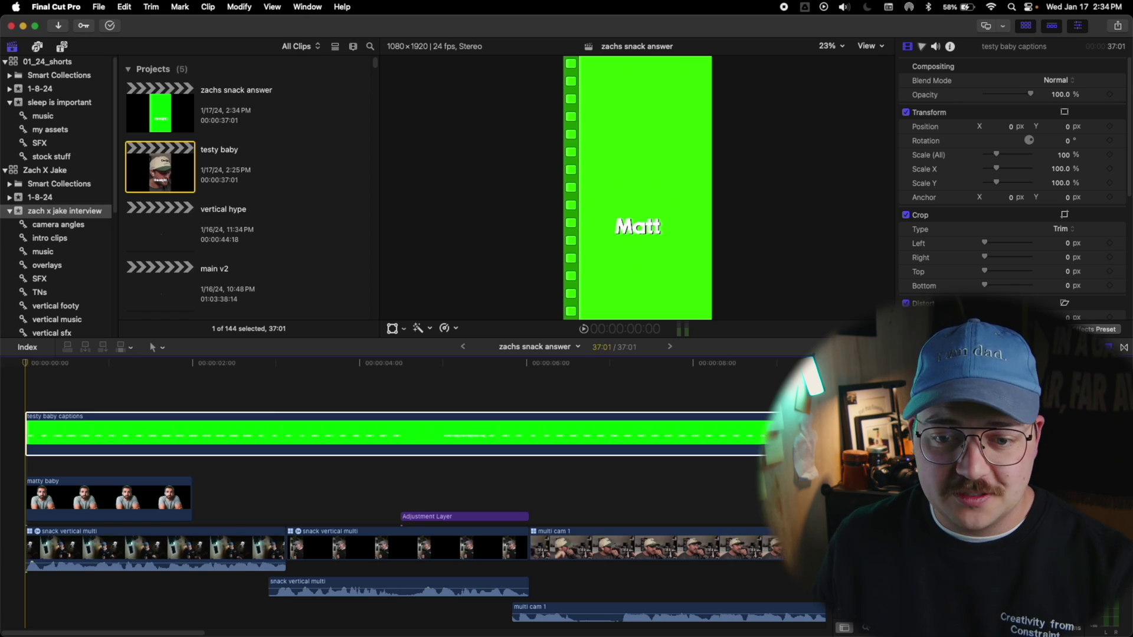
Apply the AddMotion Pop effect to the captions clip with a duration of 0.2 and the Snagged scale animation.
{"action": "key", "text": "super+5"}
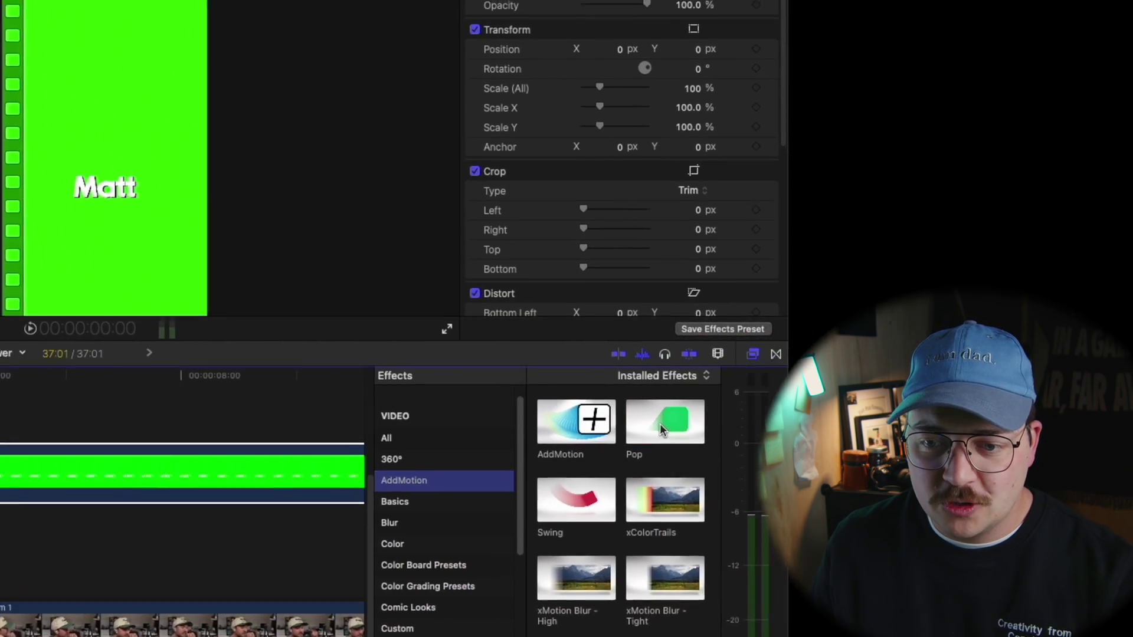
{"action": "double_click", "coordinate": [665, 423]}
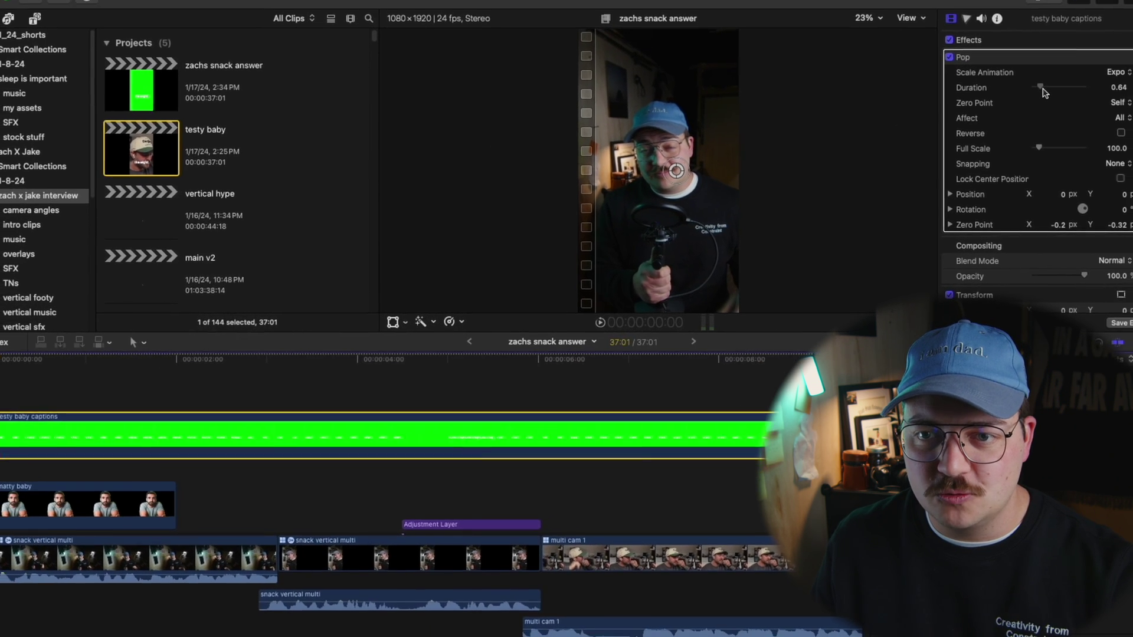
{"action": "left_click_drag", "start_coordinate": [1042, 91], "coordinate": [1037, 92]}
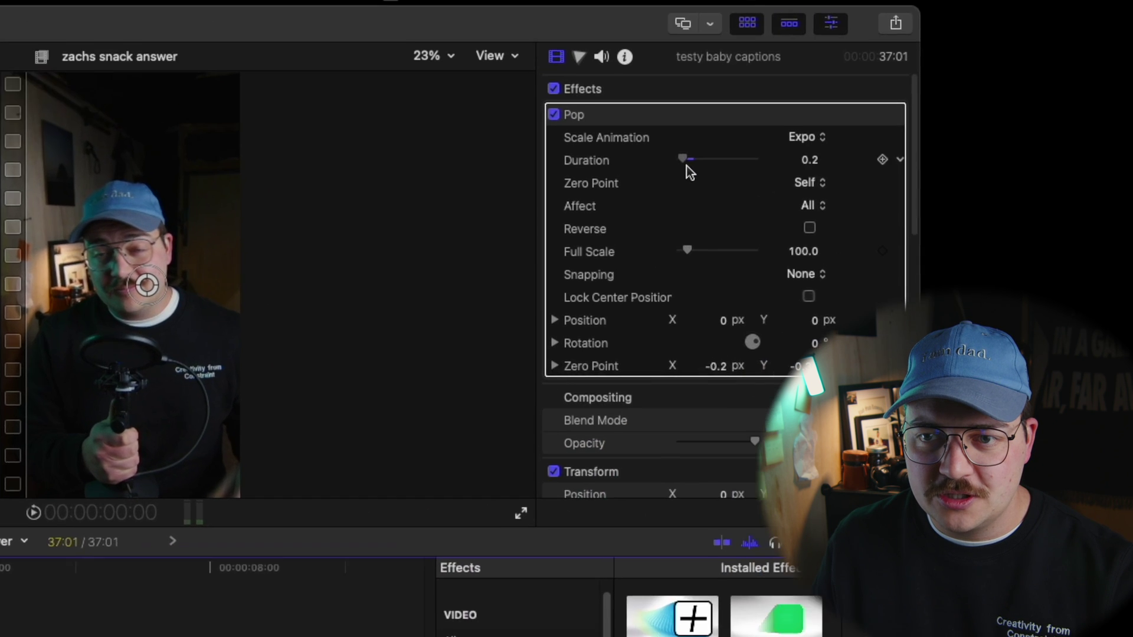
{"action": "left_click", "coordinate": [809, 136]}
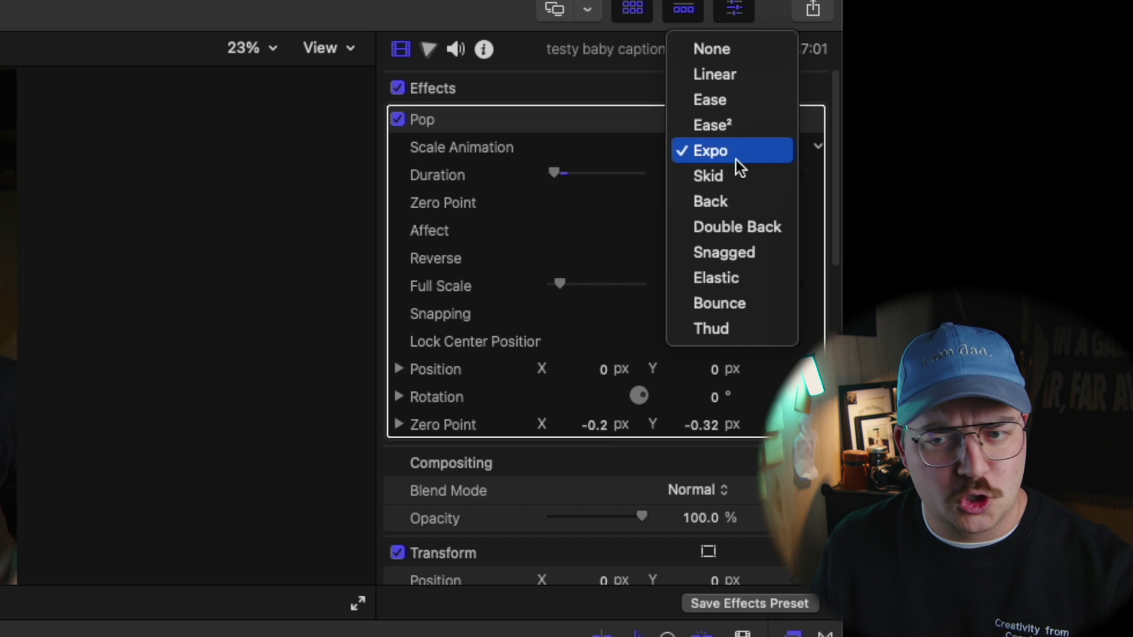
{"action": "key", "text": "Escape"}
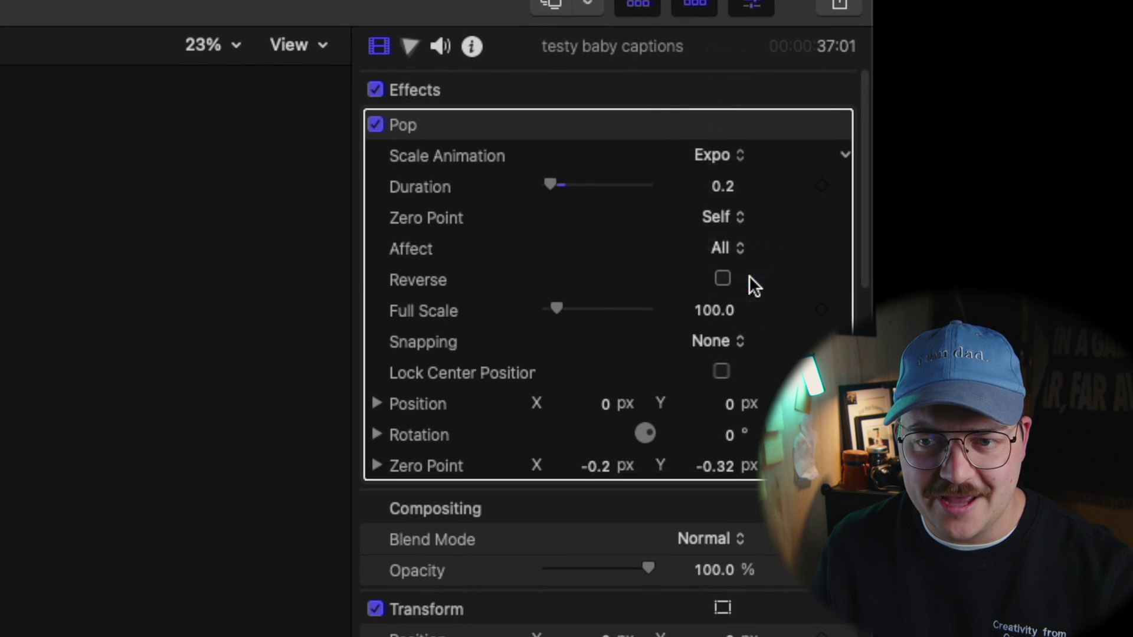
{"action": "key", "text": "Down"}
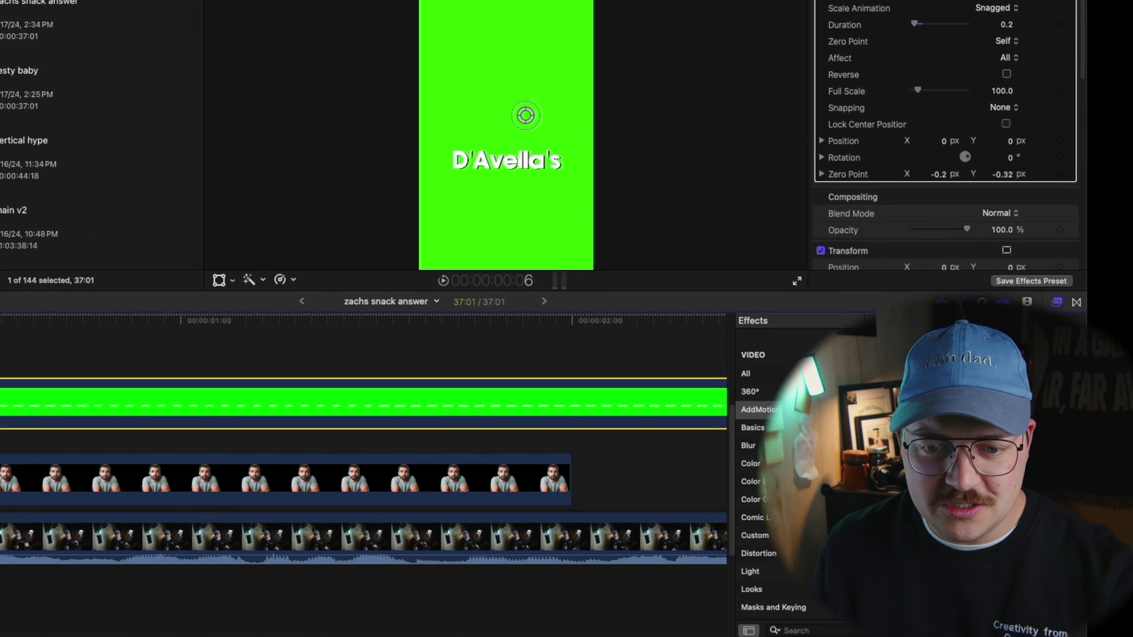
Apply the Green Screen Keyer effect to the captions clip after the Pop effect.
{"action": "scroll", "coordinate": [700, 463], "scroll_direction": "down", "scroll_amount": 10}
{"action": "scroll", "coordinate": [700, 460], "scroll_direction": "up", "scroll_amount": 5}
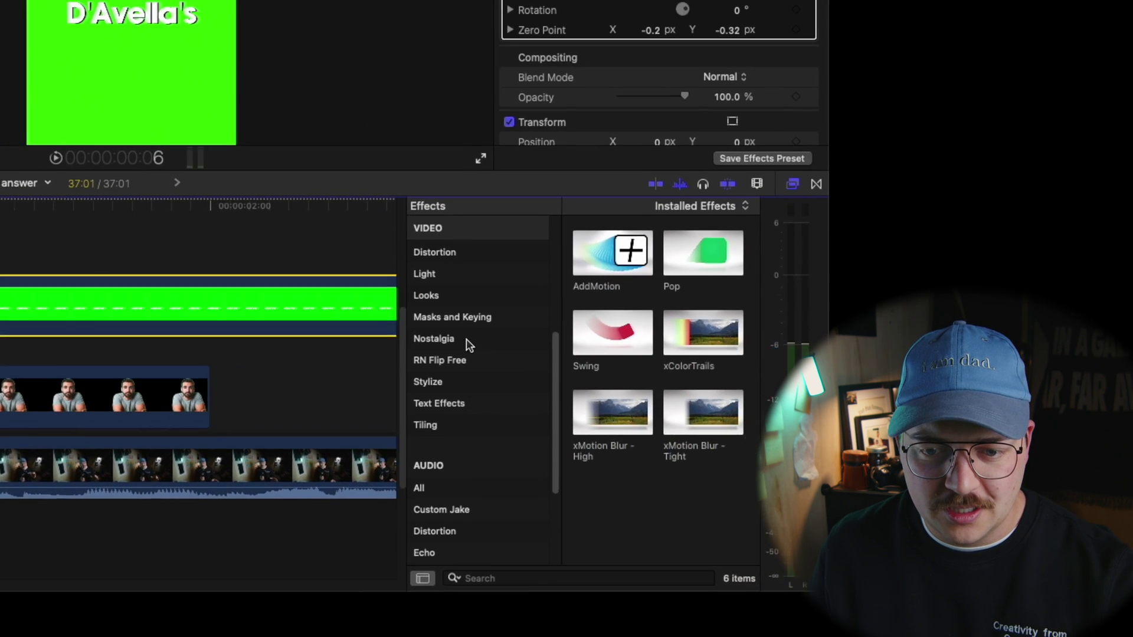
{"action": "left_click", "coordinate": [713, 390]}
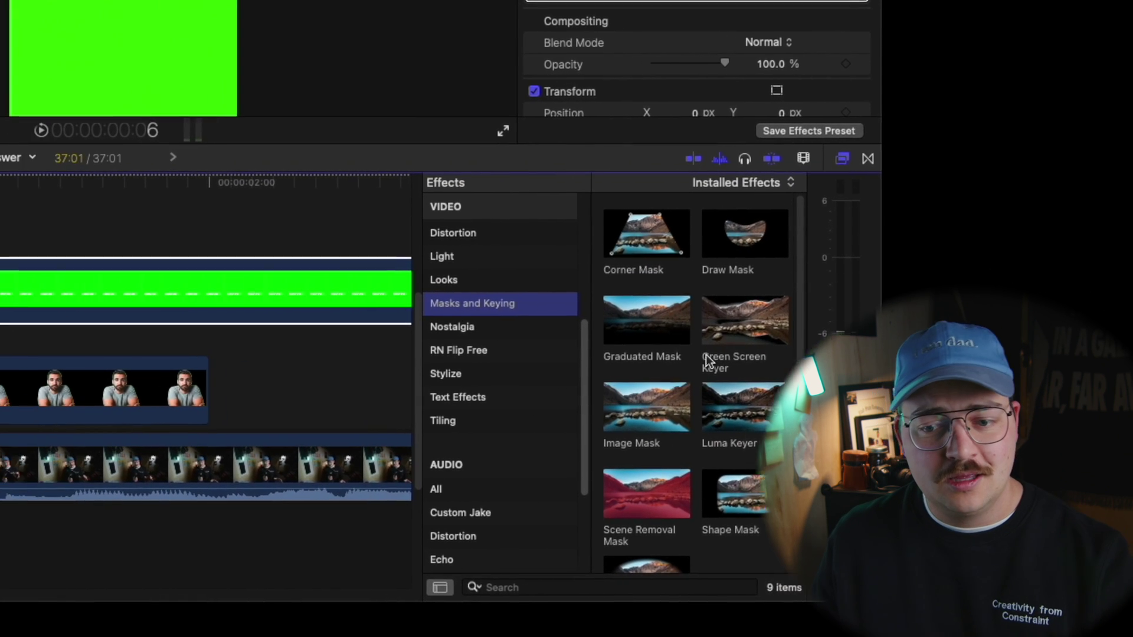
{"action": "left_click_drag", "start_coordinate": [654, 321], "coordinate": [591, 353]}
{"action": "left_click_drag", "start_coordinate": [770, 353], "coordinate": [34, 292]}
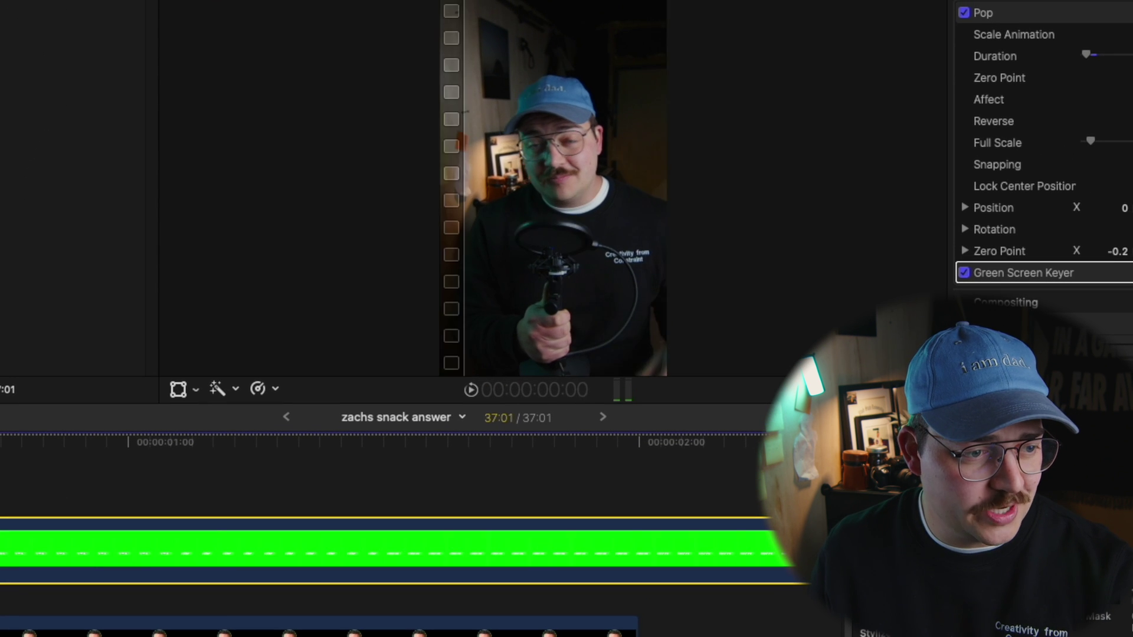
{"action": "key", "text": "super+equal"}
{"action": "key", "text": "super+equal"}
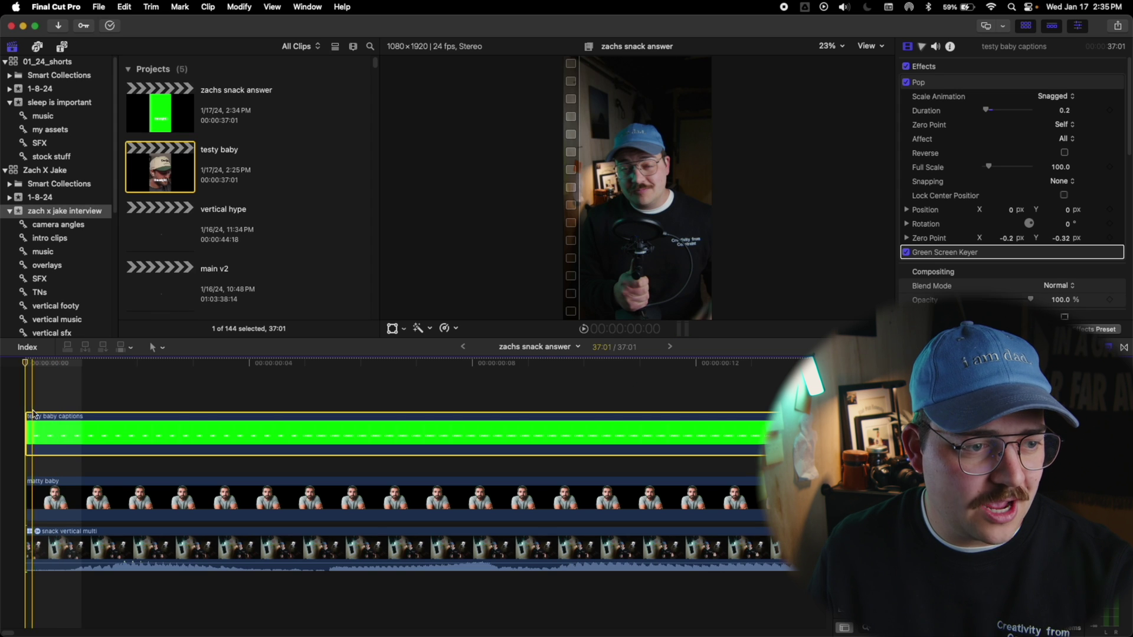